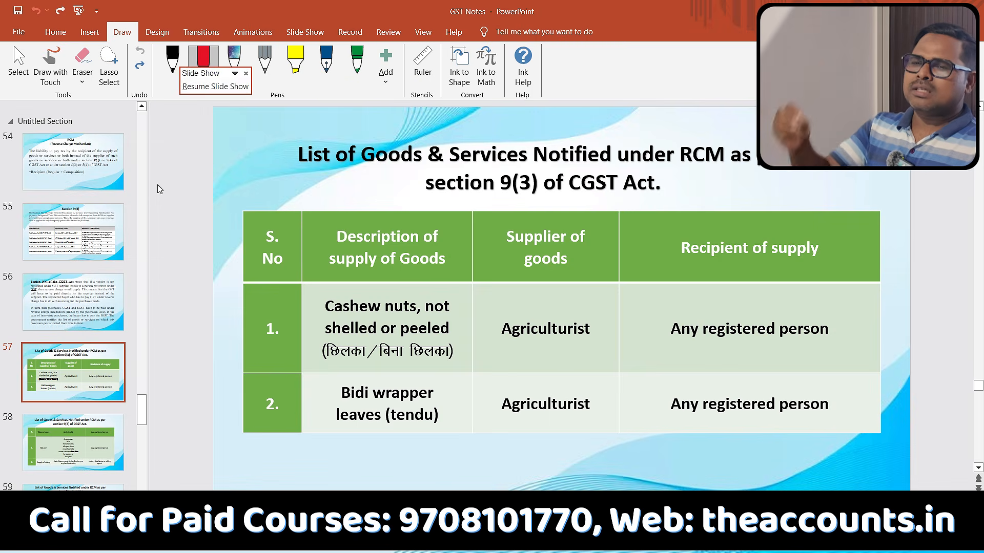
Switch to TallyPrime and start a new purchase voucher for the company GST Class 10 AM.
{"action": "key", "text": "alt+Tab"}
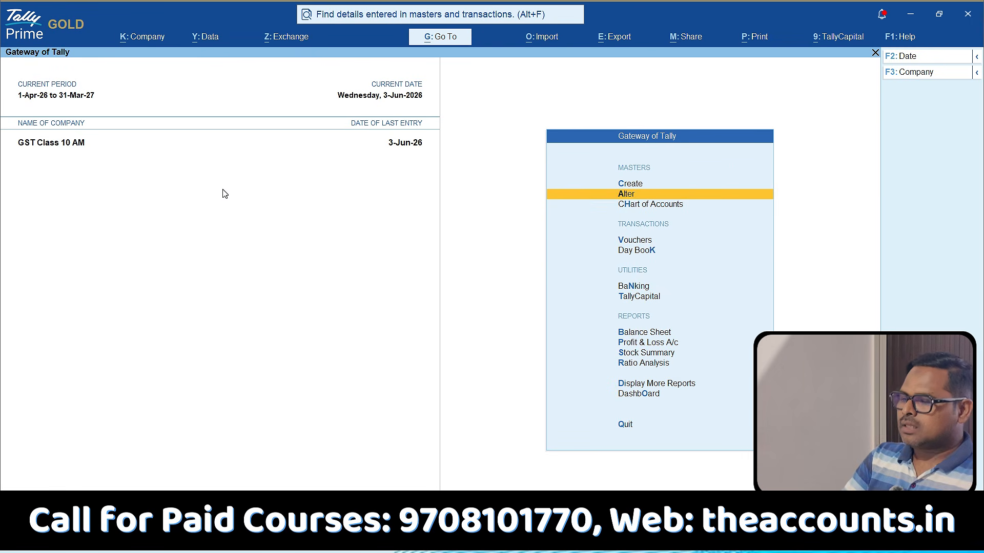
{"action": "key", "text": "Down"}
{"action": "key", "text": "Down"}
{"action": "key", "text": "Down"}
{"action": "key", "text": "Up"}
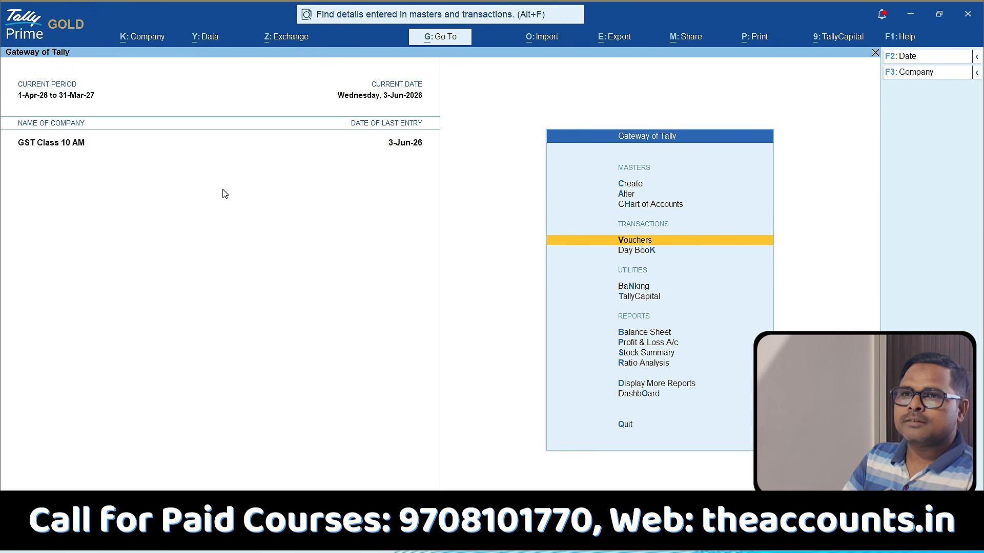
{"action": "key", "text": "Return"}
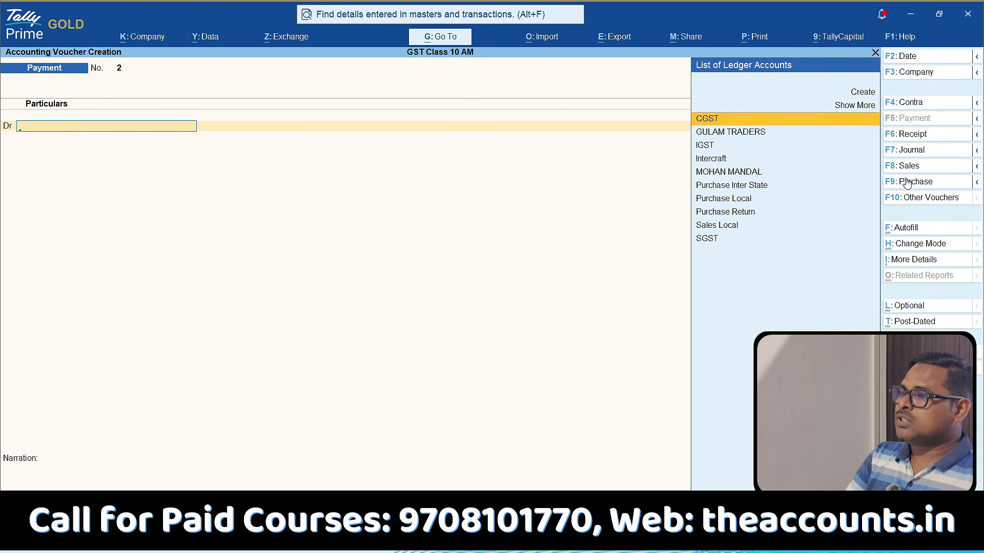
{"action": "left_click", "coordinate": [921, 185]}
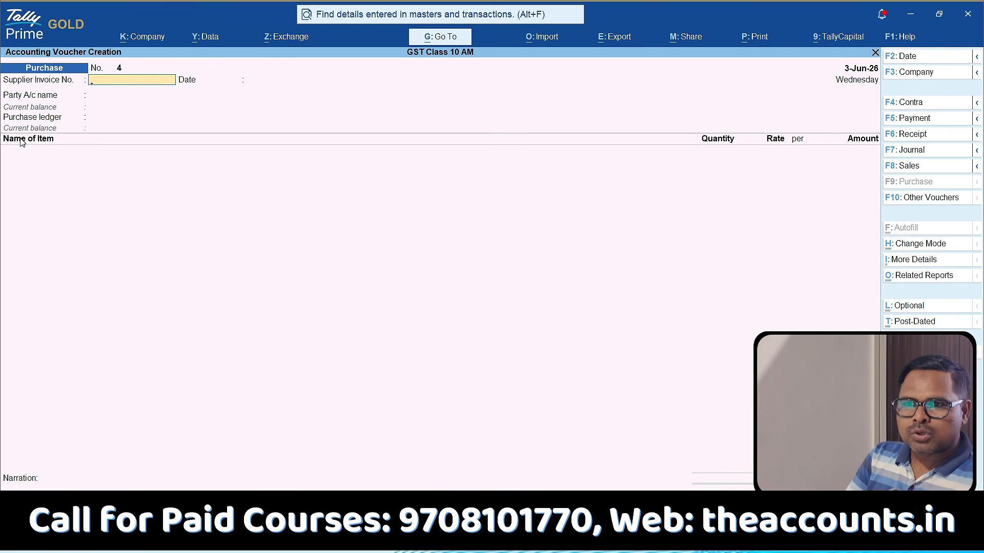
Change the purchase voucher's mode to Accounting Invoice.
{"action": "left_click", "coordinate": [911, 245]}
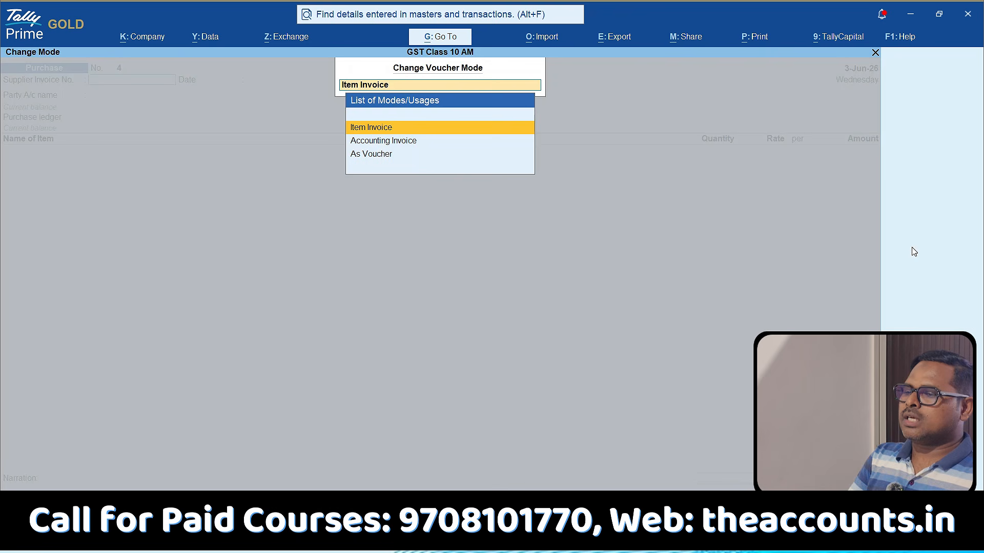
{"action": "key", "text": "Down"}
{"action": "key", "text": "Return"}
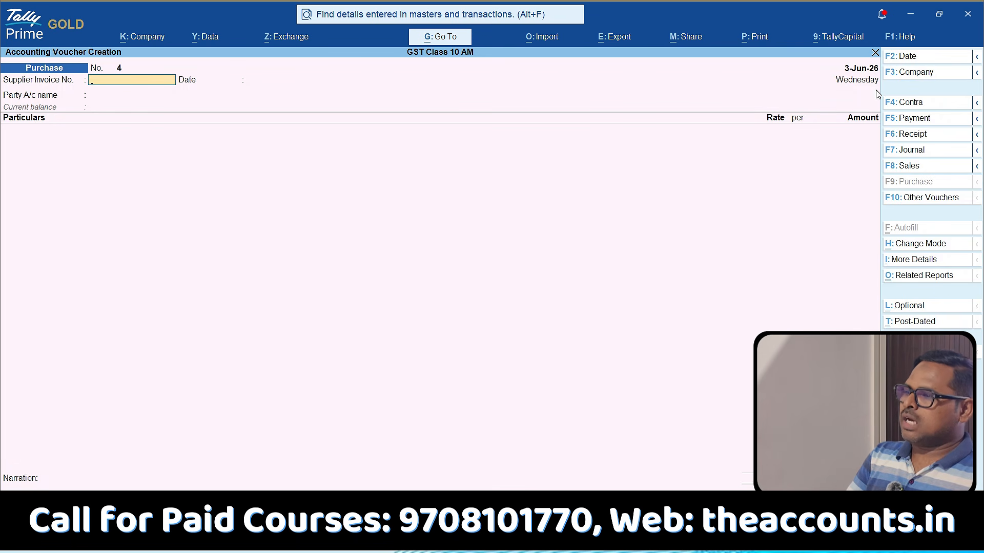
Date the purchase voucher 16-Jun-26 and enter supplier invoice number 125 with the same invoice date.
{"action": "left_click", "coordinate": [918, 58]}
{"action": "type", "text": "16.6"}
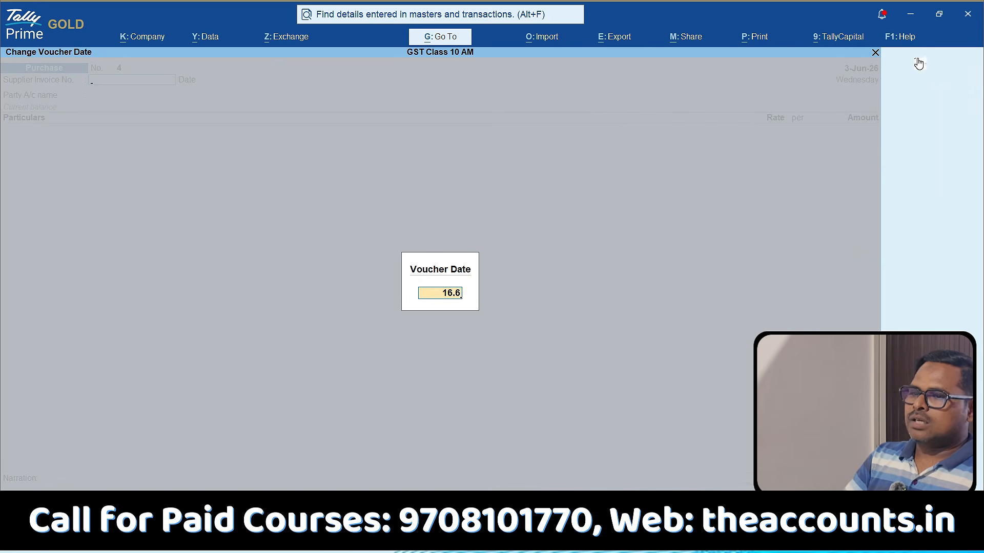
{"action": "key", "text": "Return"}
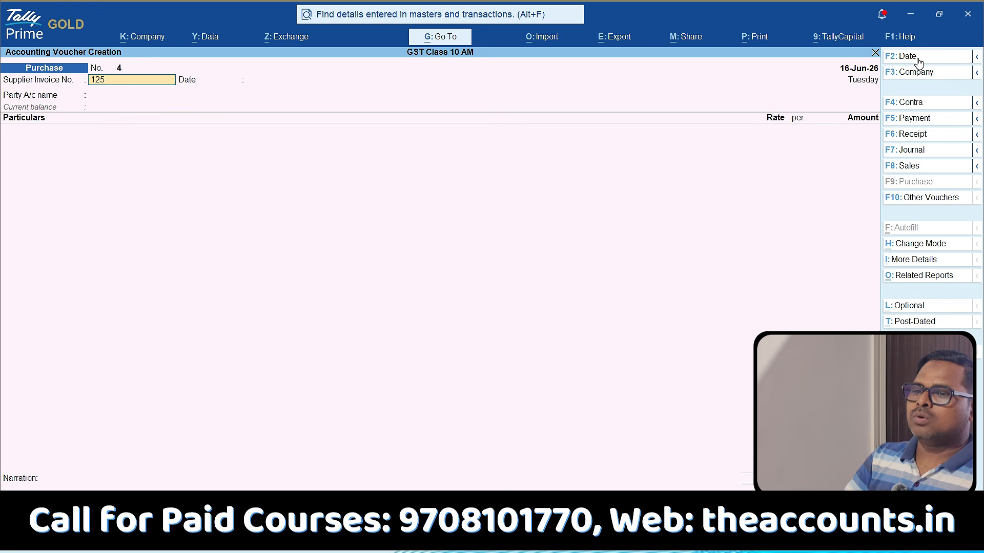
{"action": "key", "text": "Return"}
{"action": "key", "text": "Return"}
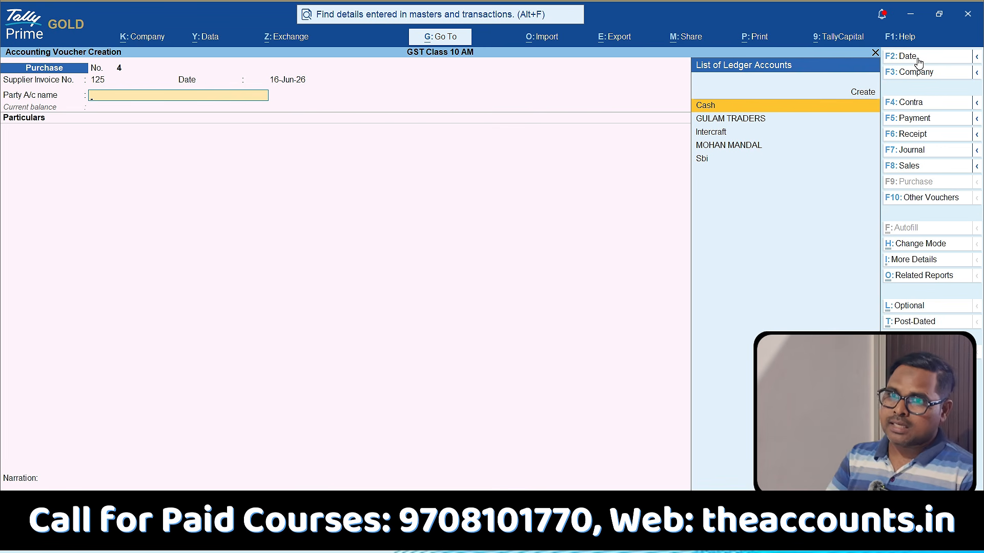
Create a new party ledger from the voucher's party field and name it "Advoacate Sahab Ji".
{"action": "key", "text": "alt+c"}
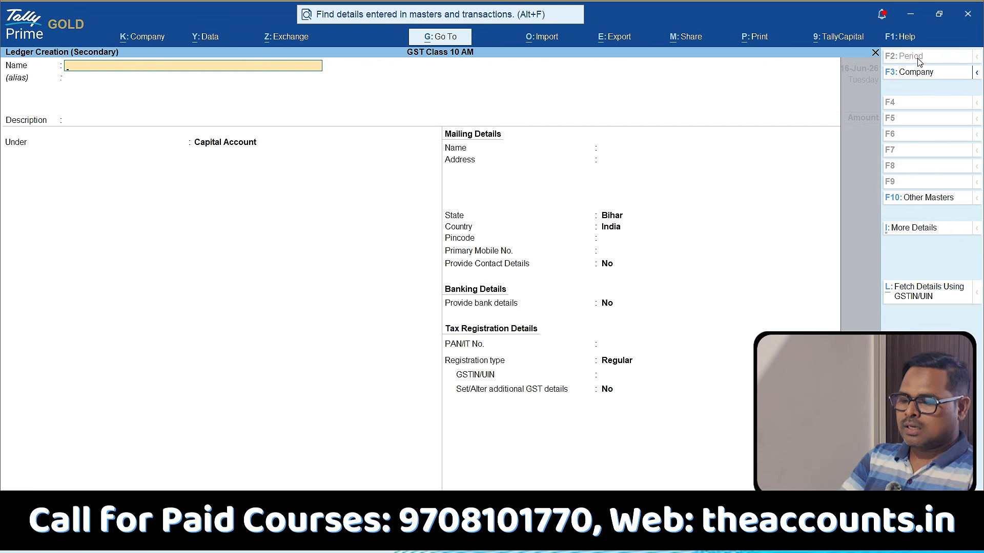
{"action": "type", "text": "Adov"}
{"action": "key", "text": "BackSpace"}
{"action": "key", "text": "BackSpace"}
{"action": "type", "text": "voacate Sahab Ji"}
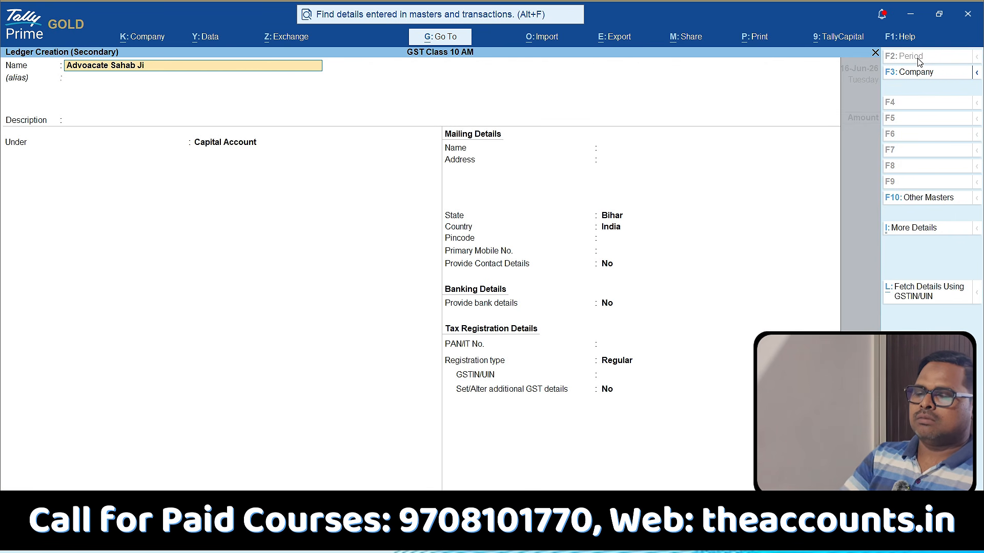
{"action": "key", "text": "Return"}
{"action": "key", "text": "Return"}
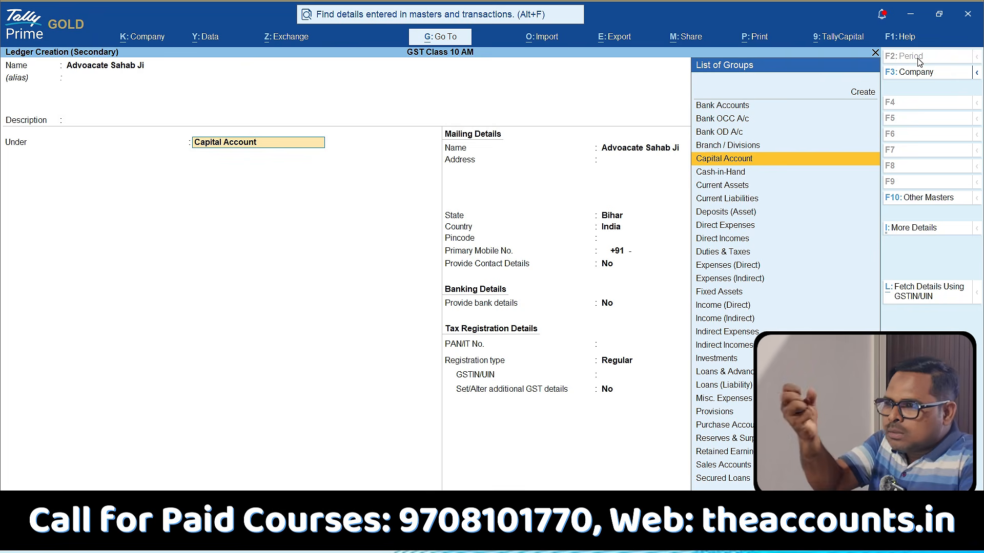
Place the party ledger under Sundry Creditors, keeping bill-by-bill balances on and the default credit period blank.
{"action": "type", "text": "Sund"}
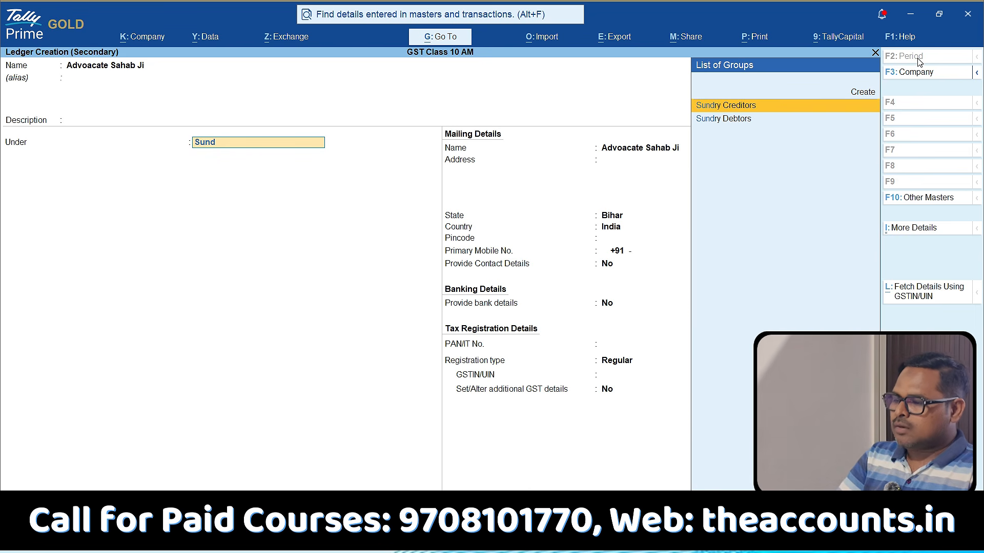
{"action": "key", "text": "Return"}
{"action": "key", "text": "Return"}
{"action": "key", "text": "Return"}
{"action": "key", "text": "Return"}
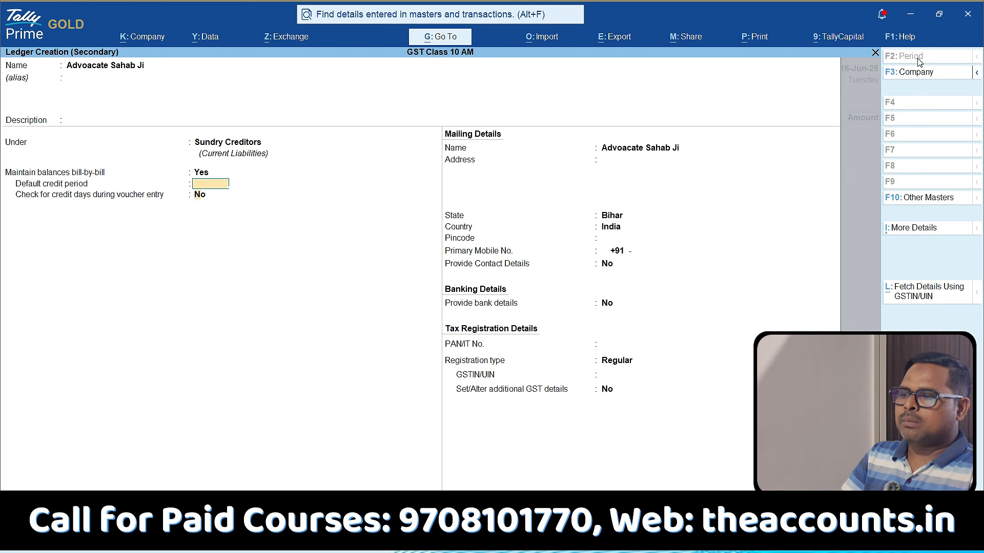
{"action": "key", "text": "Return"}
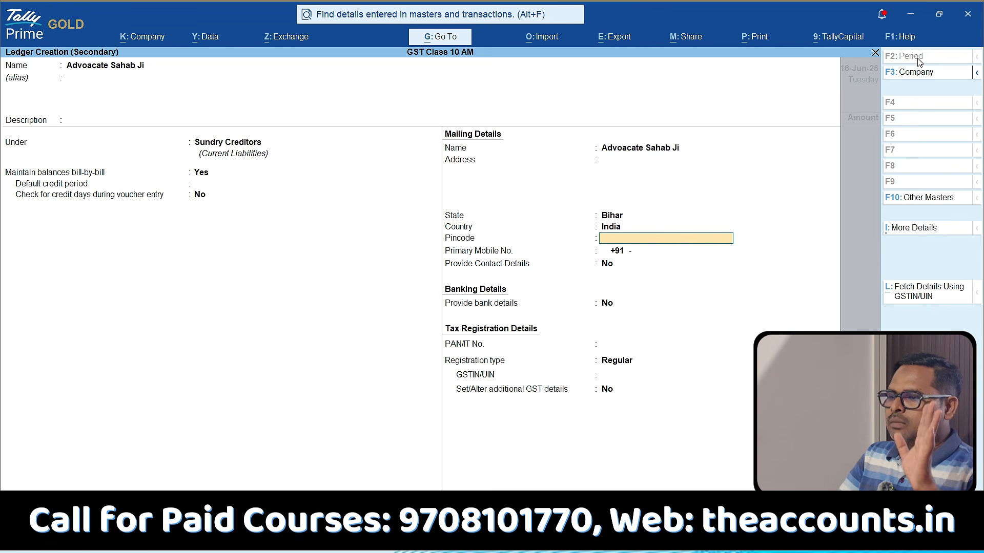
Set the party ledger's GST registration type to Unregistered/Consumer, leaving the pincode, mobile and PAN details blank.
{"action": "key", "text": "Return"}
{"action": "key", "text": "Return"}
{"action": "key", "text": "Return"}
{"action": "key", "text": "Return"}
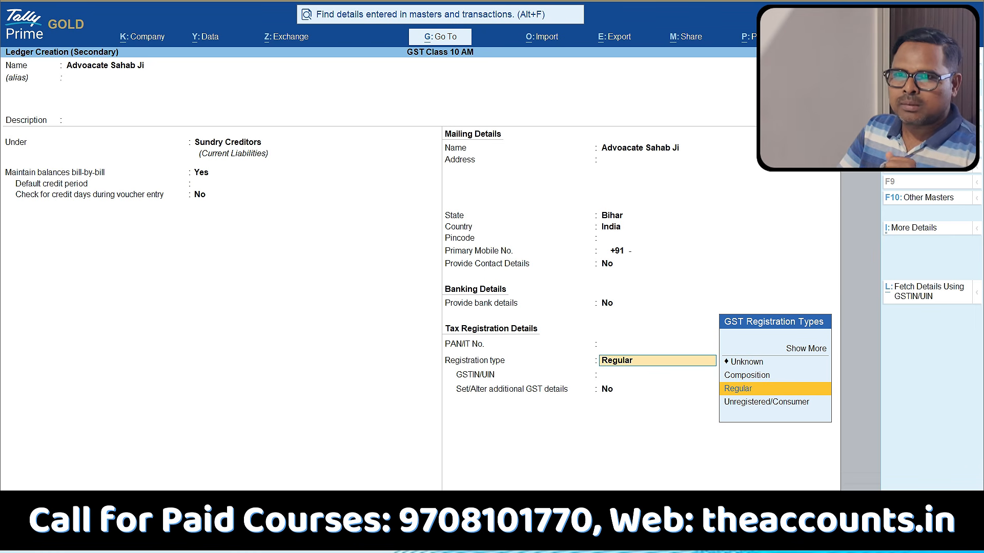
{"action": "key", "text": "Down"}
{"action": "key", "text": "Return"}
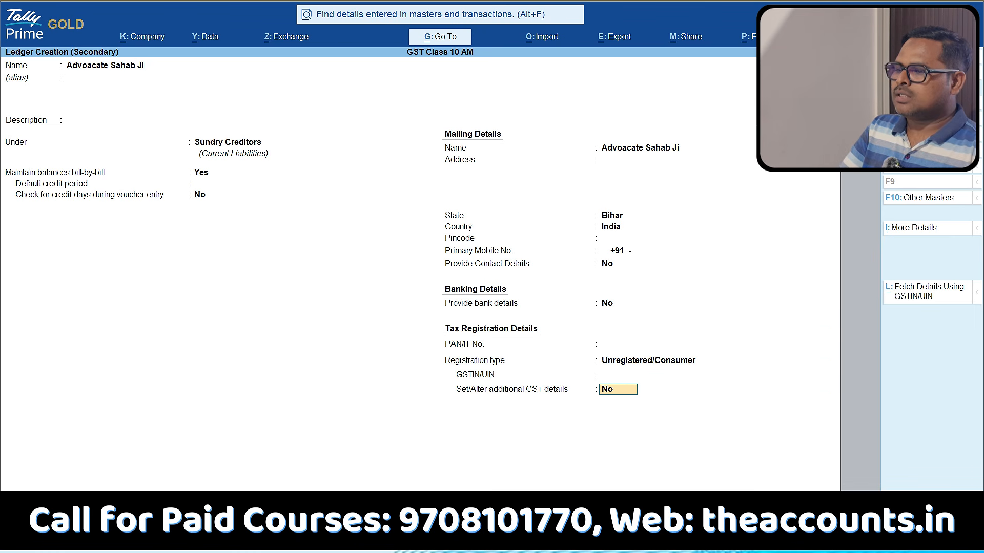
Save the party ledger and accept the purchase voucher's default receipt and party details.
{"action": "key", "text": "Return"}
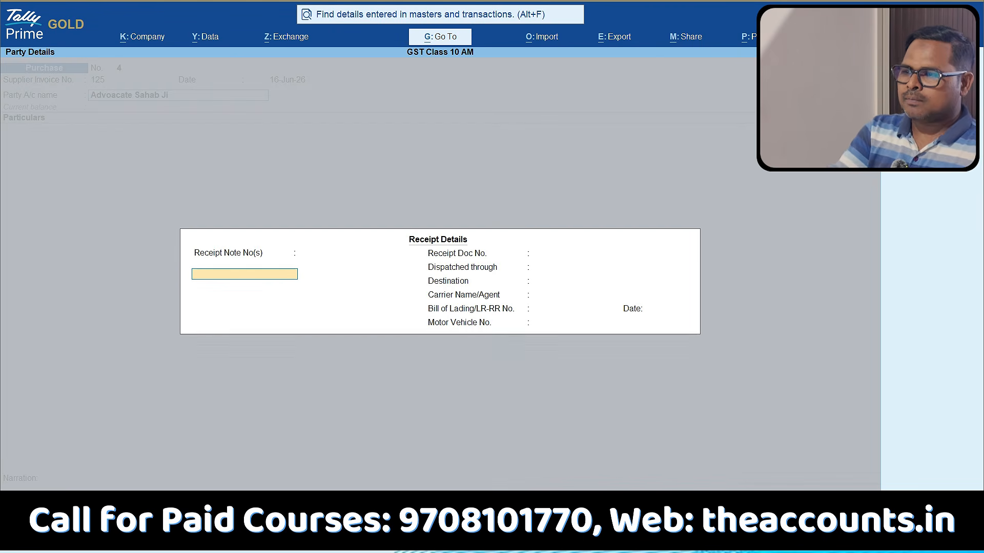
{"action": "key", "text": "ctrl+a"}
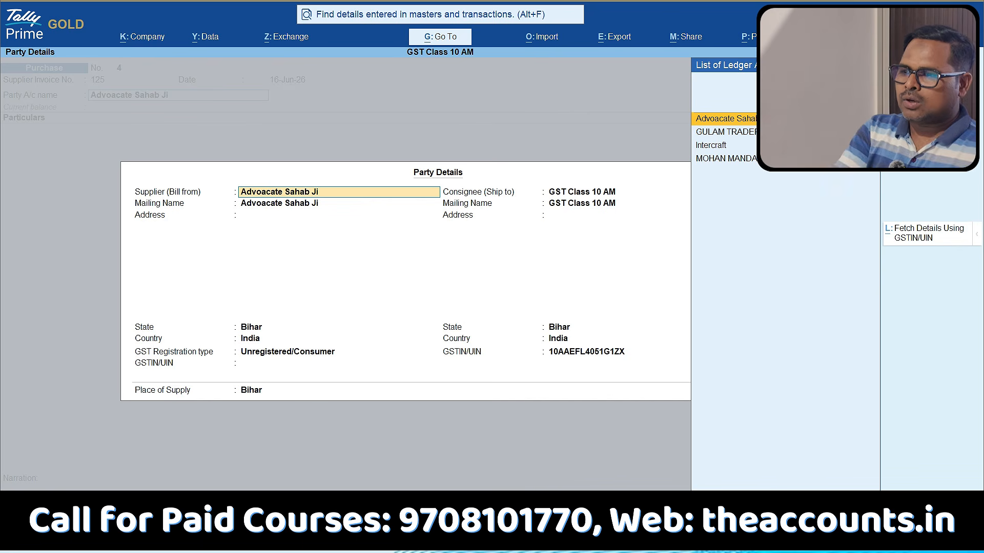
{"action": "key", "text": "ctrl+a"}
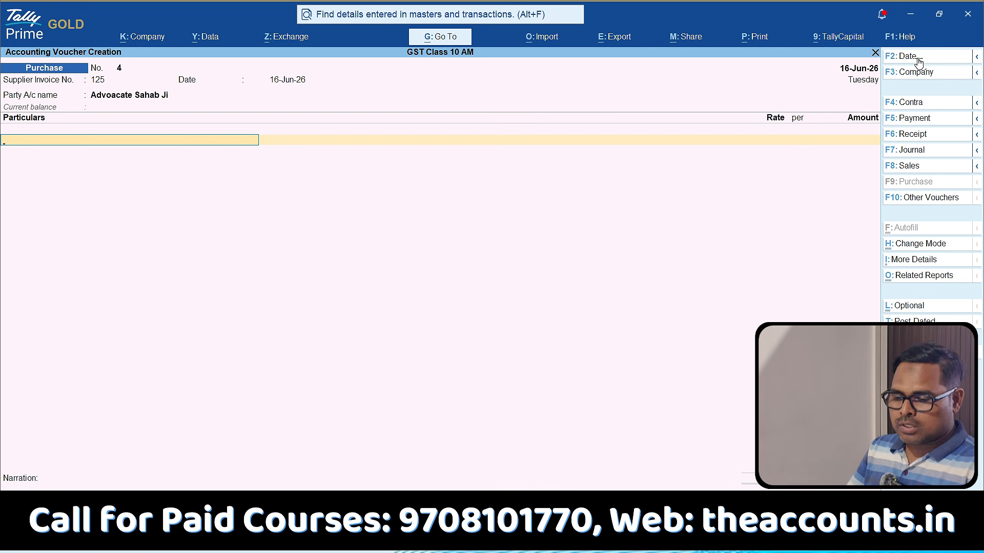
Create a new ledger from the voucher's particulars line and name it "Legal Charges".
{"action": "key", "text": "alt+c"}
{"action": "type", "text": "Legal"}
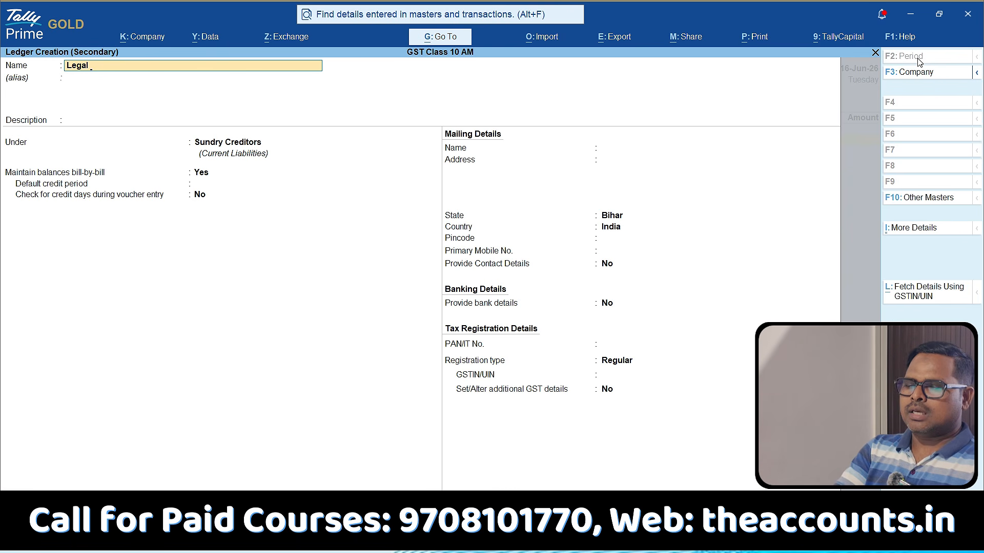
{"action": "type", "text": " Charges"}
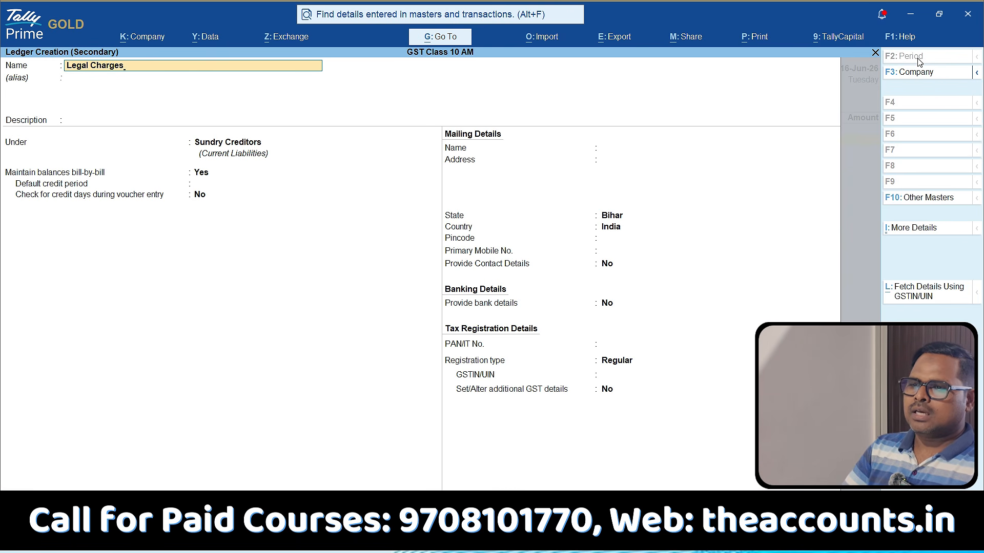
{"action": "key", "text": "Return"}
{"action": "key", "text": "Return"}
{"action": "key", "text": "Return"}
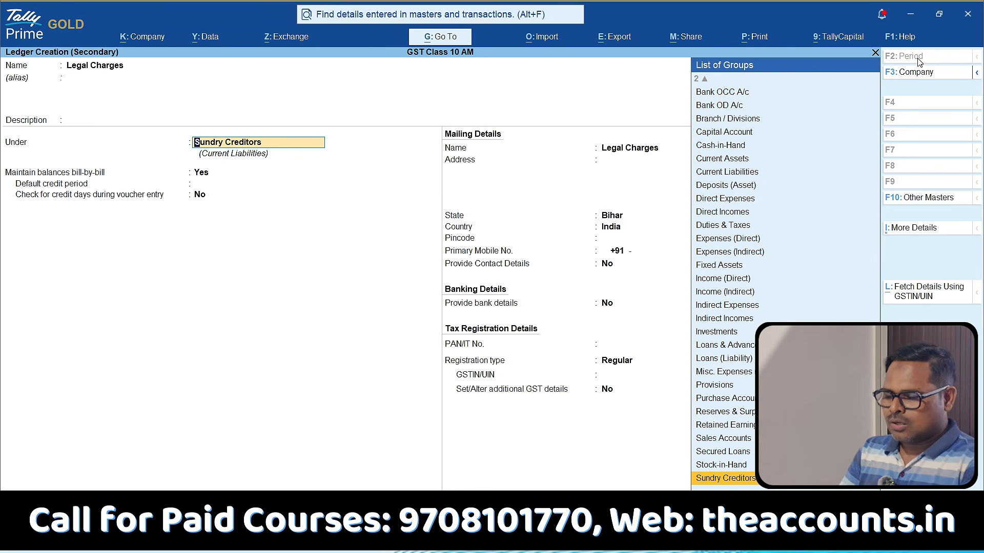
Place the Legal Charges ledger under the Indirect Expenses group.
{"action": "type", "text": "Ind"}
{"action": "key", "text": "Down"}
{"action": "key", "text": "Up"}
{"action": "key", "text": "Up"}
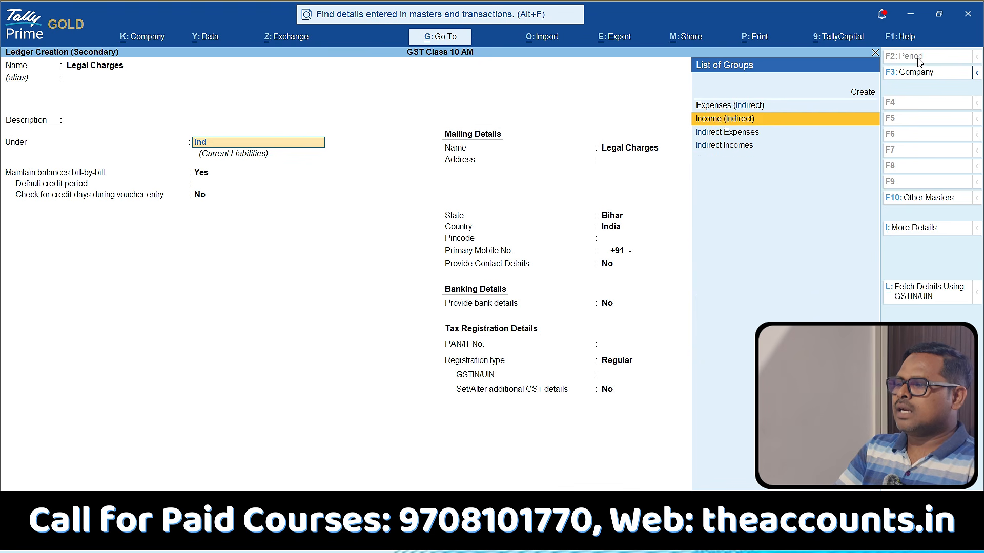
{"action": "key", "text": "Down"}
{"action": "key", "text": "Return"}
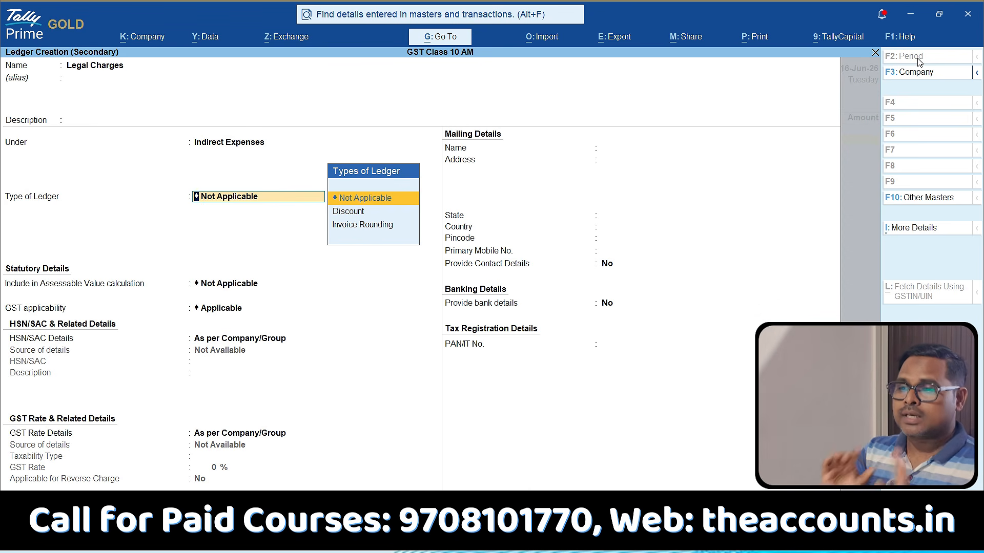
Keep ledger type and assessable value inclusion as Not Applicable, and GST applicability as Applicable.
{"action": "key", "text": "Return"}
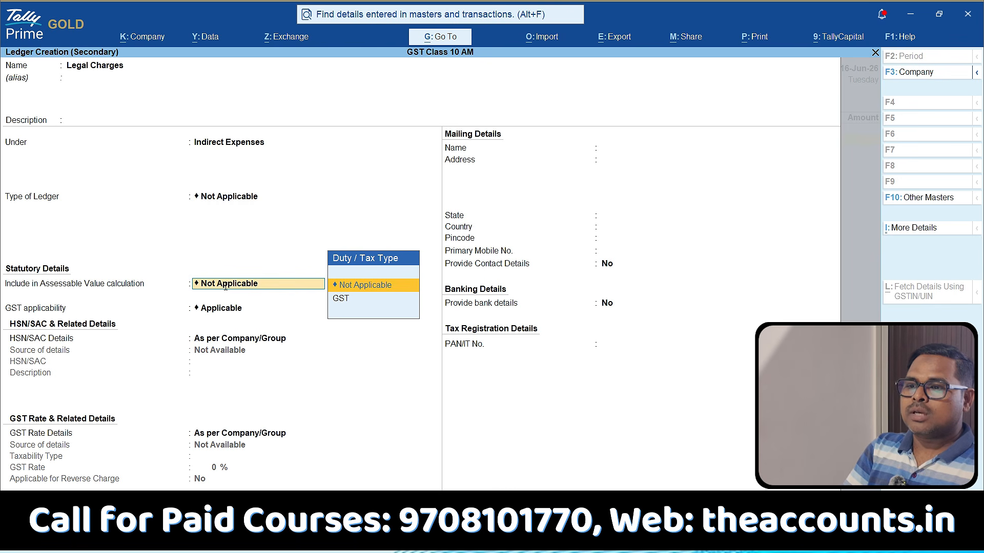
{"action": "key", "text": "Return"}
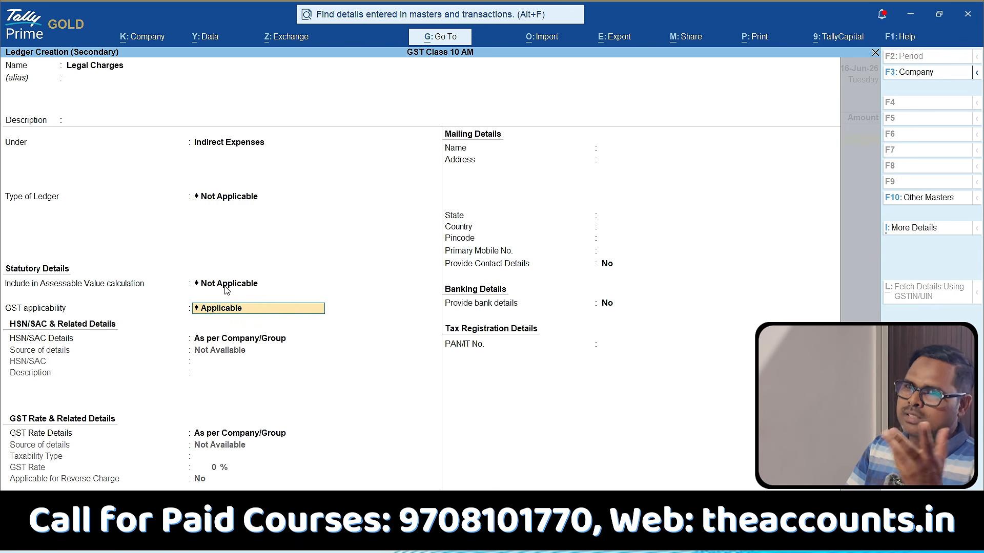
{"action": "key", "text": "Return"}
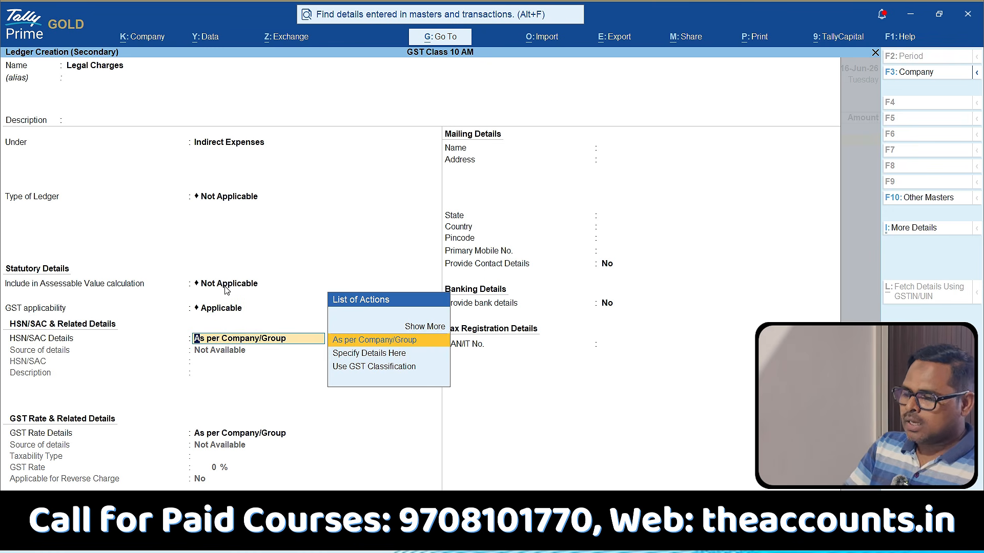
Specify HSN/SAC code 998211, legal advisory and representation services concerning criminal law, directly in the Legal Charges ledger.
{"action": "key", "text": "Down"}
{"action": "key", "text": "Return"}
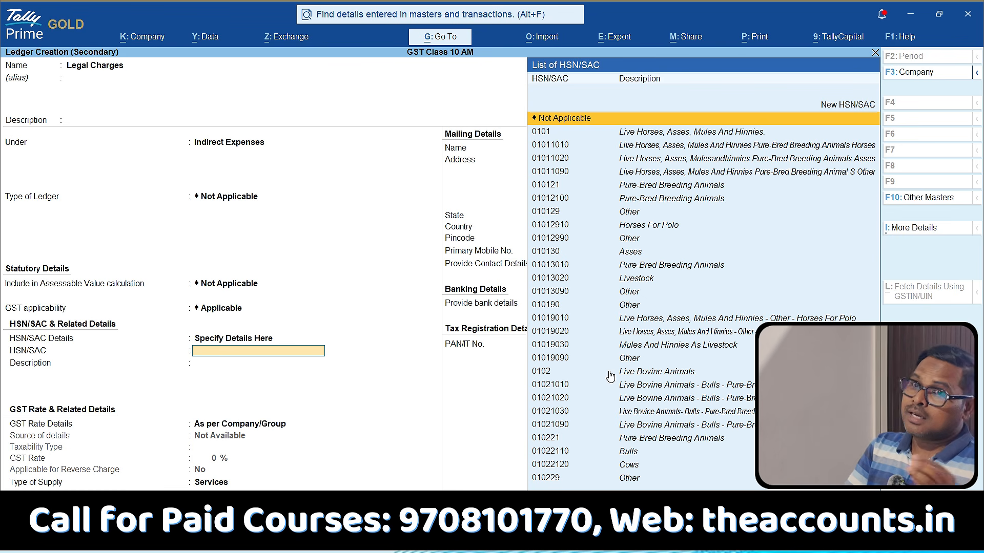
{"action": "type", "text": "Legal"}
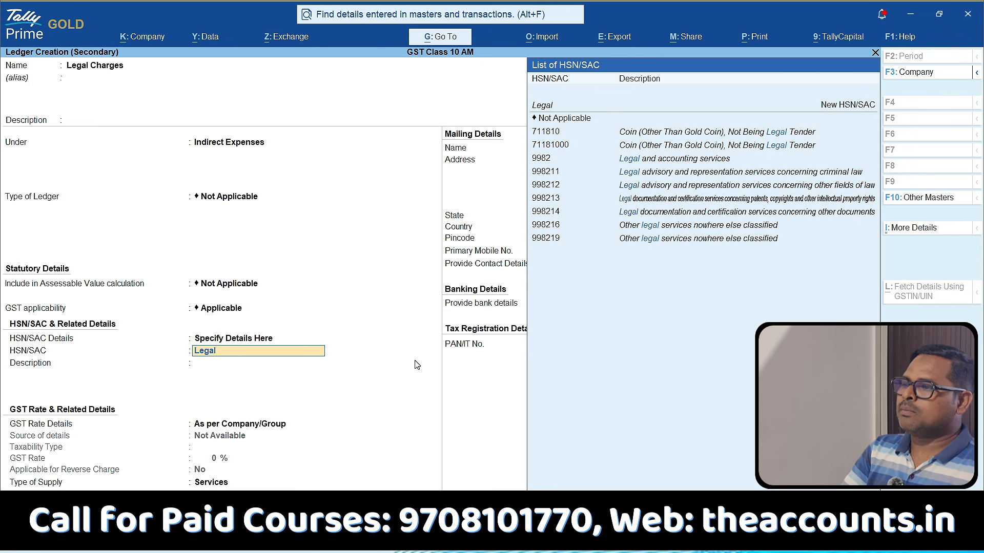
{"action": "key", "text": "Down"}
{"action": "key", "text": "Down"}
{"action": "key", "text": "Down"}
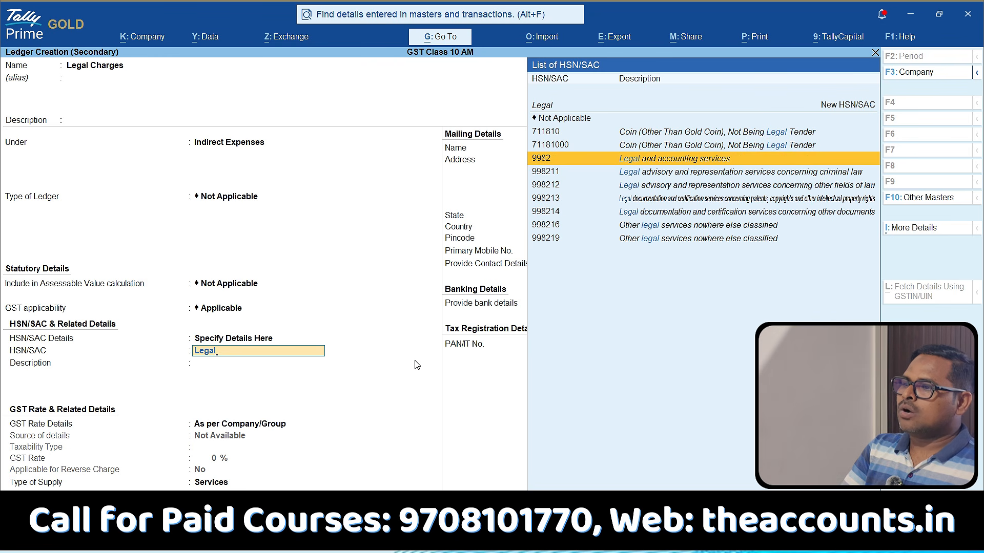
{"action": "key", "text": "Down"}
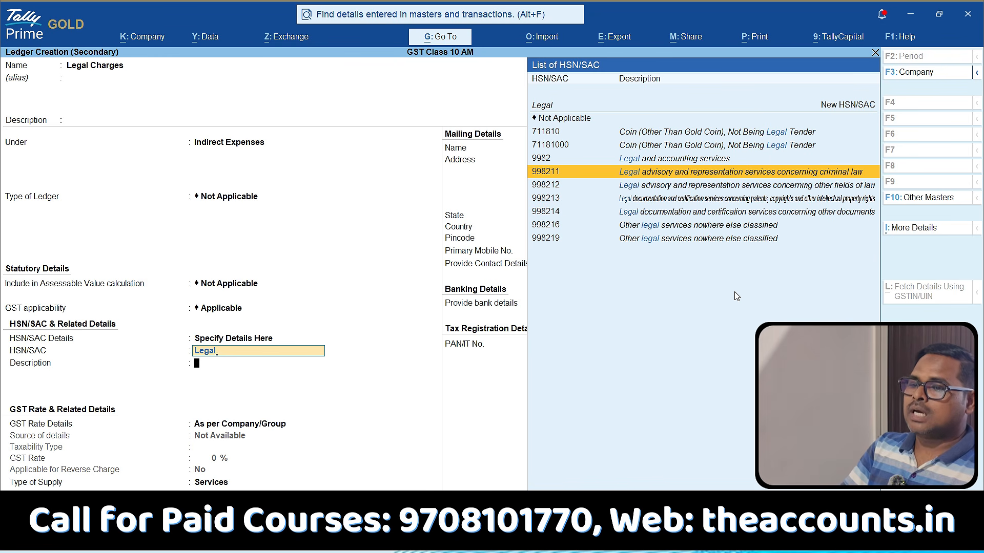
{"action": "key", "text": "Return"}
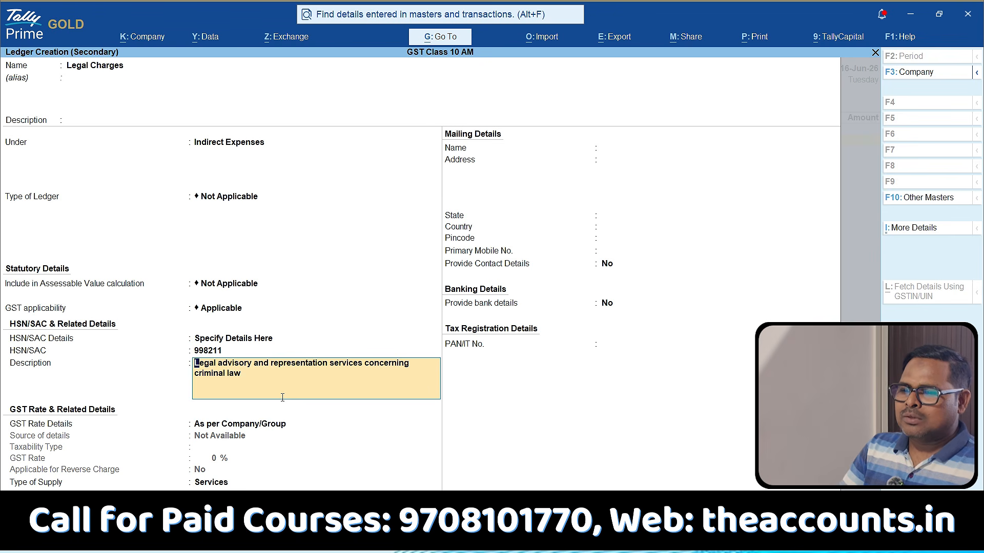
{"action": "key", "text": "Return"}
Specify the GST rate details directly in the Legal Charges ledger as Taxable at 18%.
{"action": "key", "text": "Down"}
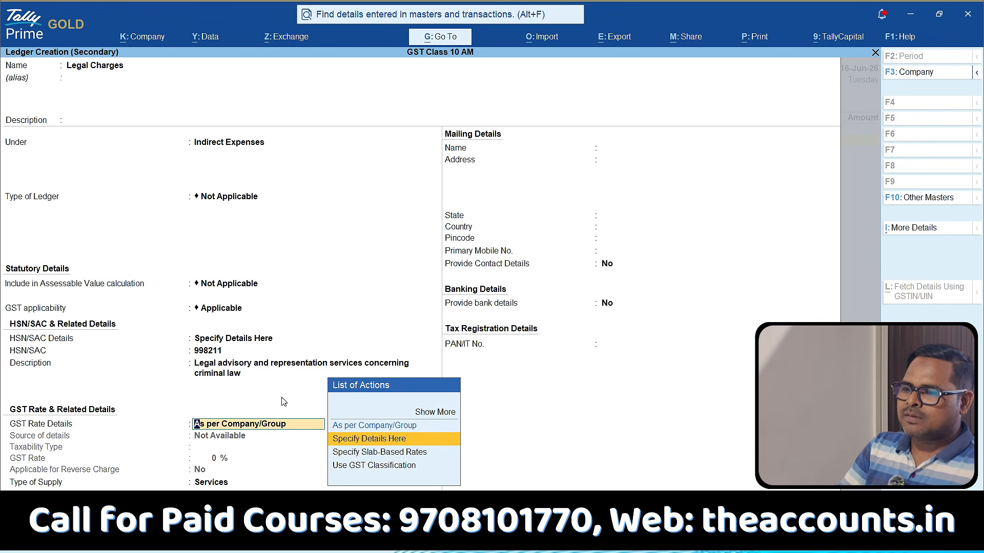
{"action": "key", "text": "Return"}
{"action": "key", "text": "Return"}
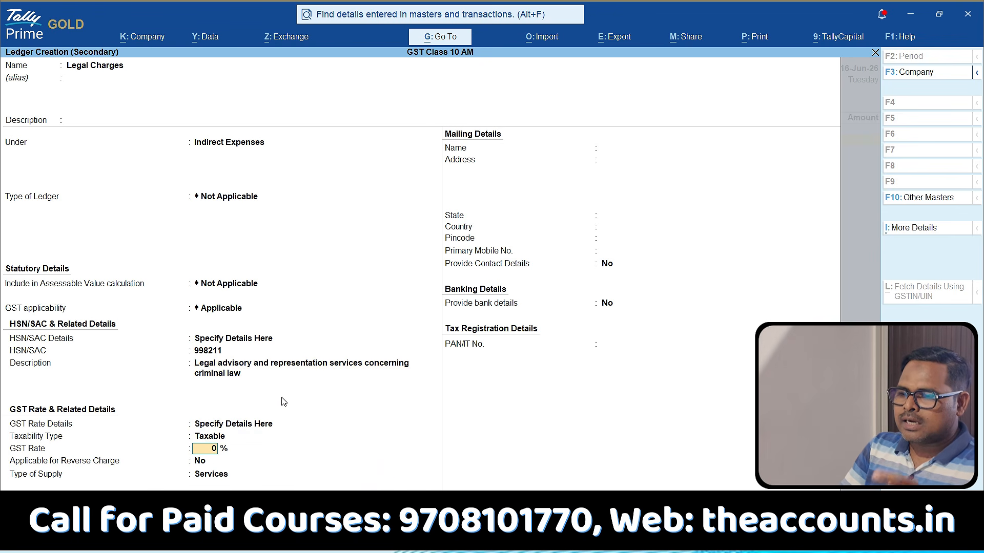
{"action": "type", "text": "18"}
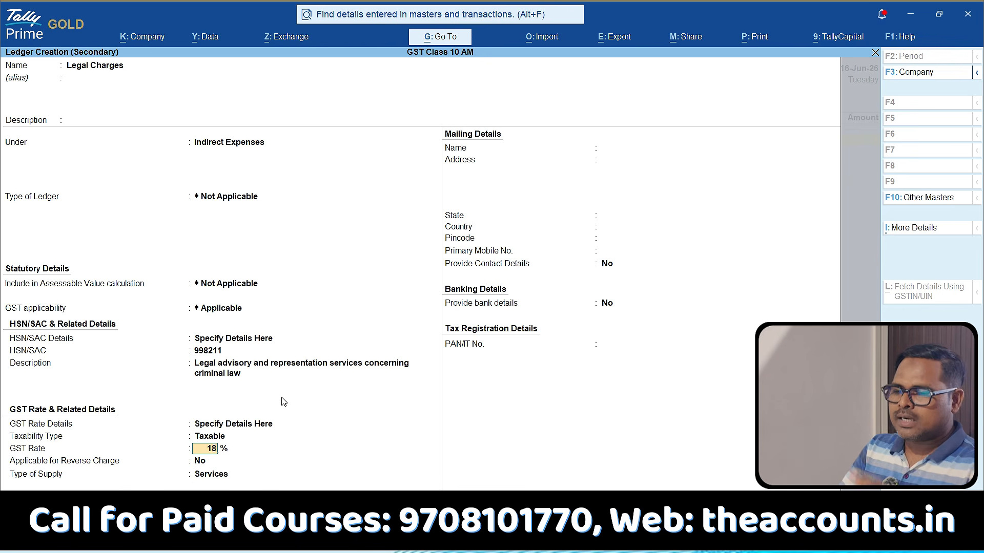
{"action": "key", "text": "Return"}
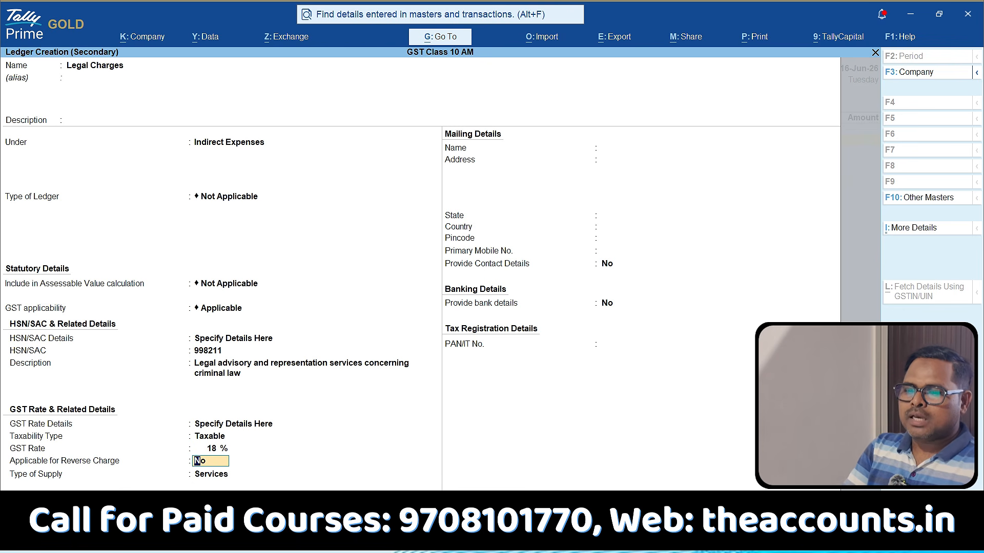
{"action": "key", "text": "ctrl+1"}
{"action": "left_click", "coordinate": [7, 472]}
{"action": "mouse_move", "coordinate": [16, 464]}
{"action": "left_mouse_down"}
{"action": "mouse_move", "coordinate": [297, 457]}
{"action": "mouse_move", "coordinate": [77, 420]}
{"action": "mouse_move", "coordinate": [4, 439]}
{"action": "mouse_move", "coordinate": [34, 478]}
{"action": "left_mouse_up"}
{"action": "key", "text": "Escape"}
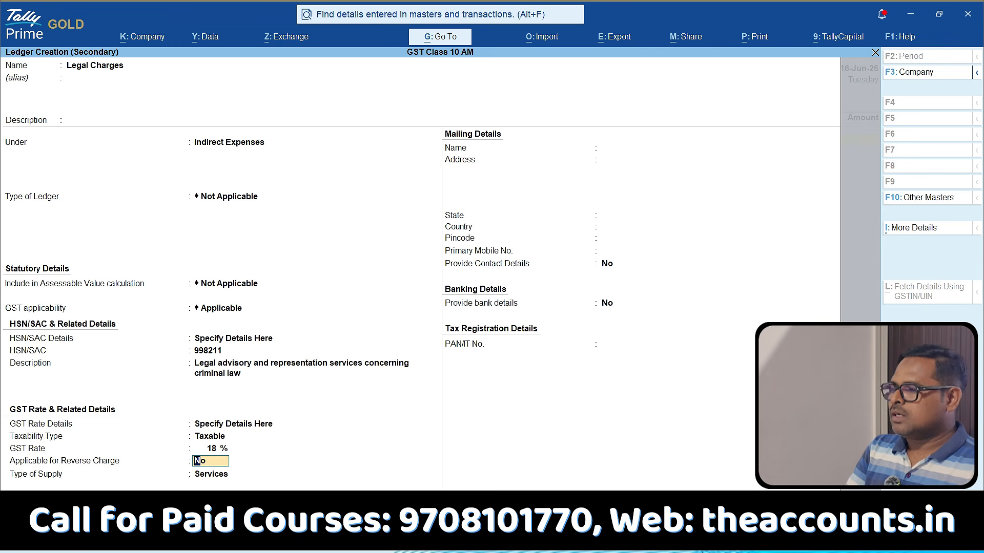
Check the reverse charge calculation and input tax credit options in the ledger configuration and accept them.
{"action": "key", "text": "F12"}
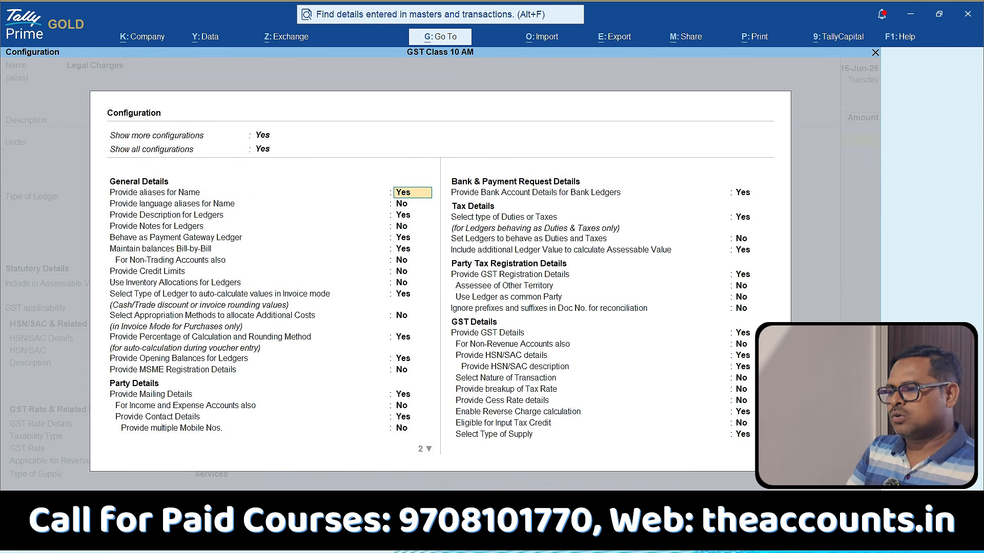
{"action": "left_click", "coordinate": [562, 424]}
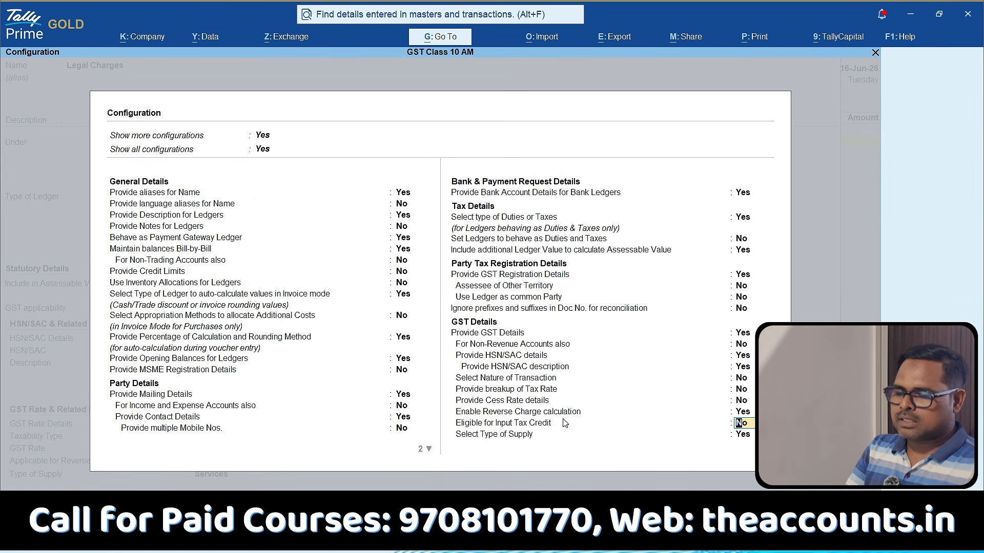
{"action": "key", "text": "ctrl+1"}
{"action": "left_click", "coordinate": [562, 418]}
{"action": "left_click_drag", "start_coordinate": [391, 418], "coordinate": [533, 419]}
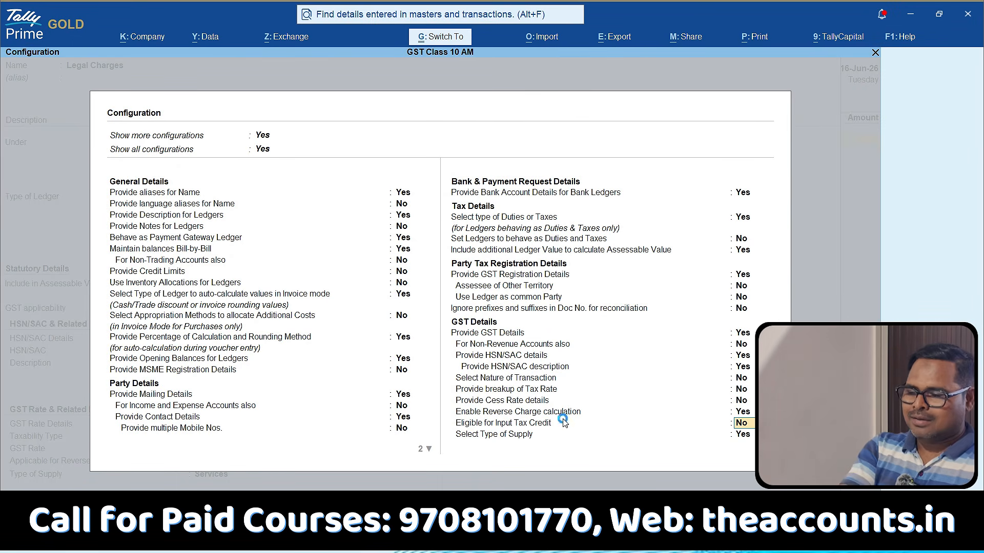
{"action": "key", "text": "ctrl+a"}
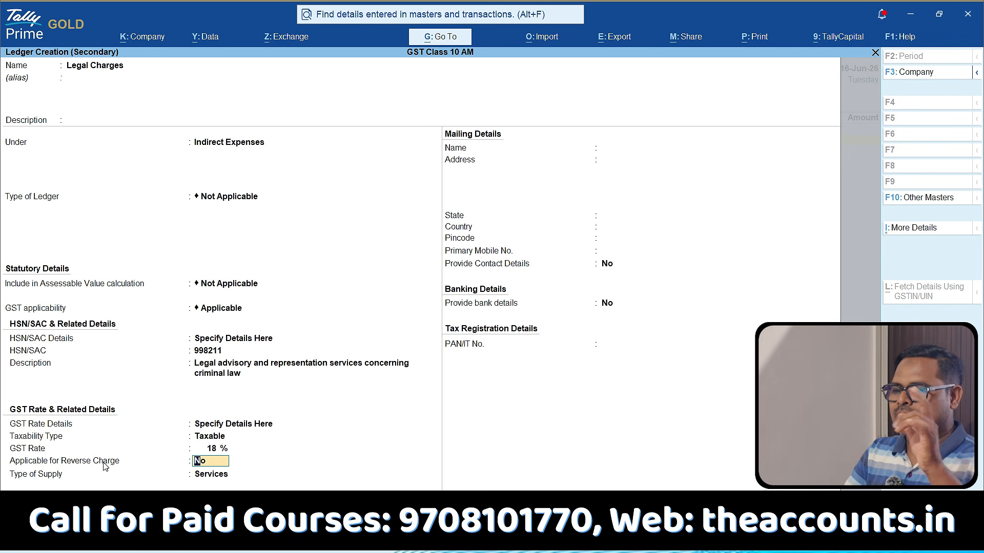
Mark the Legal Charges ledger as applicable for reverse charge with Services as the type of supply, and save it.
{"action": "key", "text": "y"}
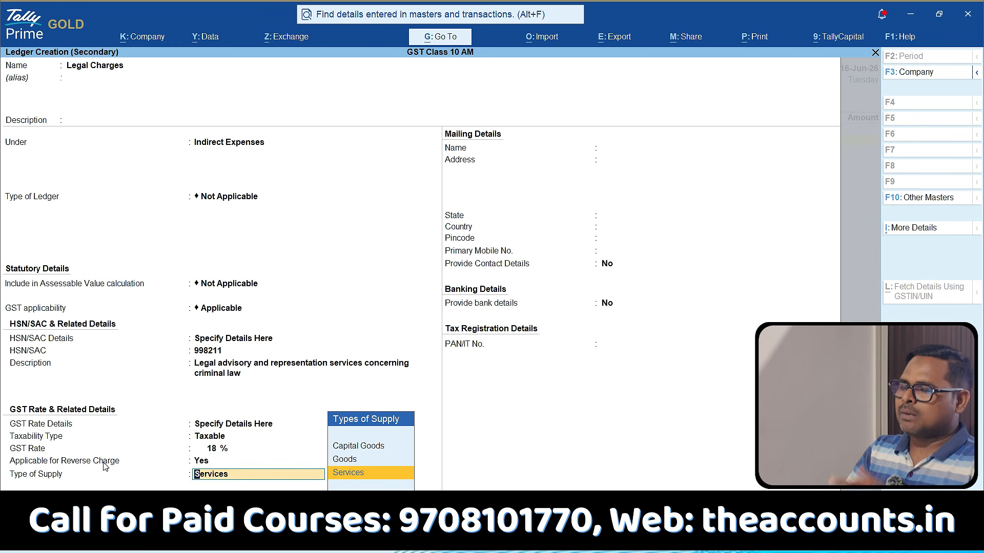
{"action": "key", "text": "Return"}
{"action": "key", "text": "Return"}
{"action": "key", "text": "Return"}
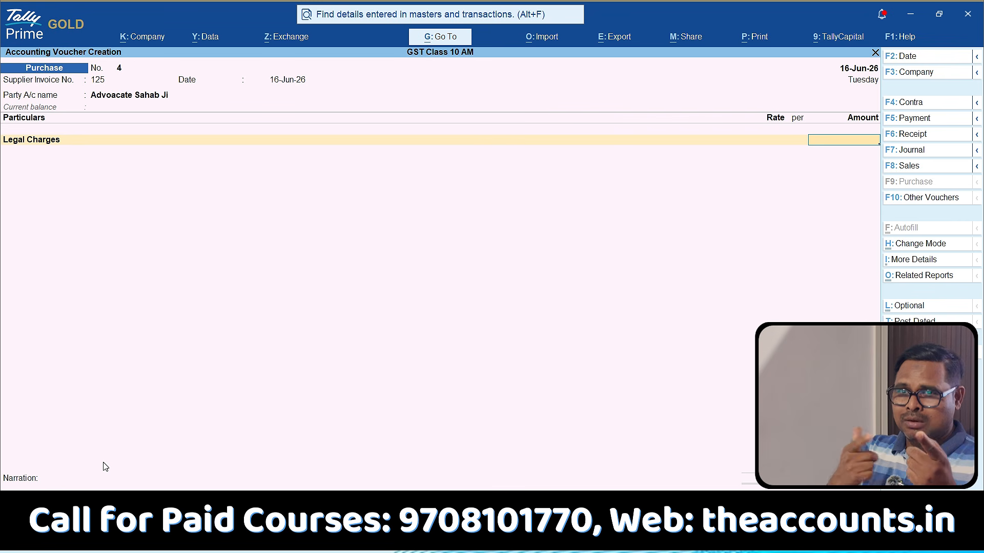
Enter 100000 as the Legal Charges amount in the purchase voucher.
{"action": "type", "text": "00000"}
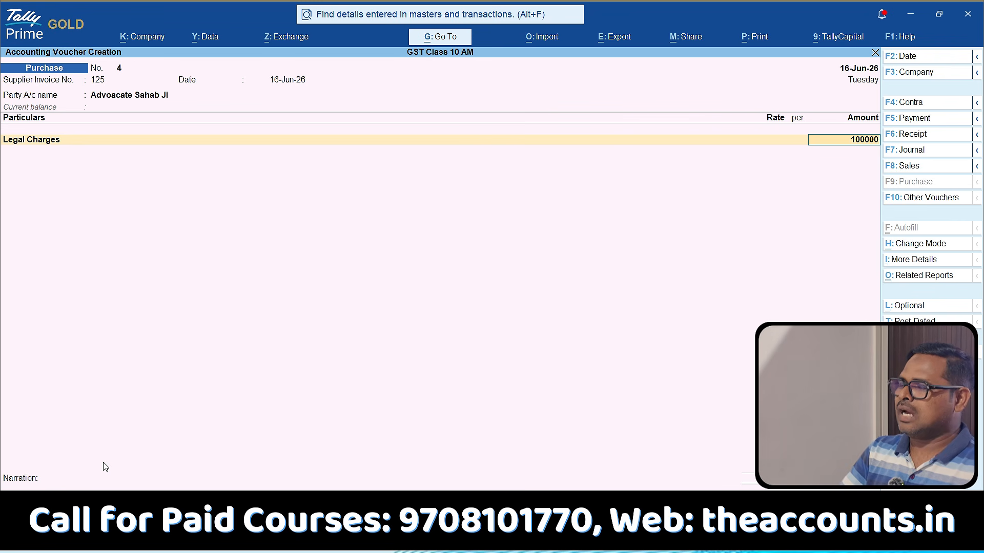
{"action": "key", "text": "Return"}
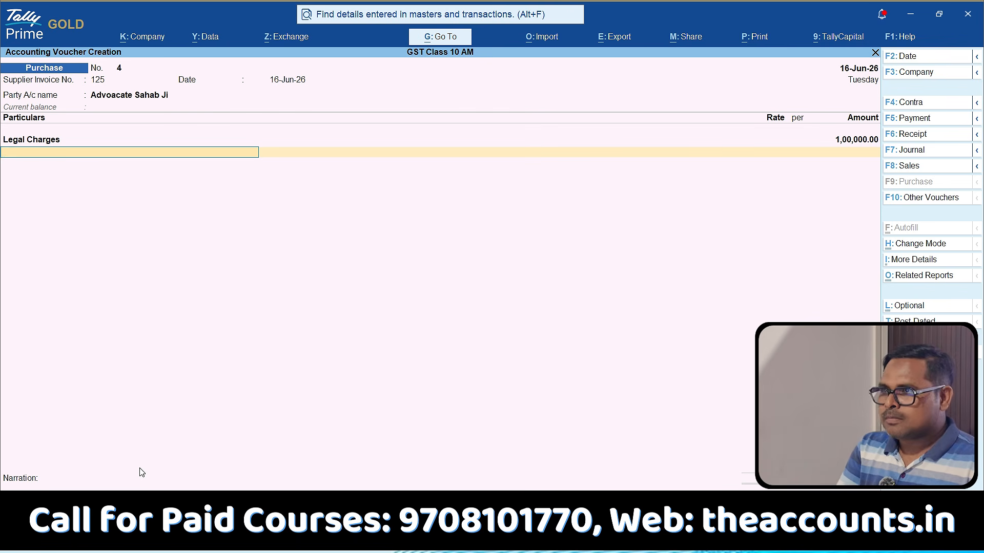
Examine the voucher's GST tax analysis for the taxable value, the tax on Legal Charges and the reverse charge note.
{"action": "left_click", "coordinate": [914, 277]}
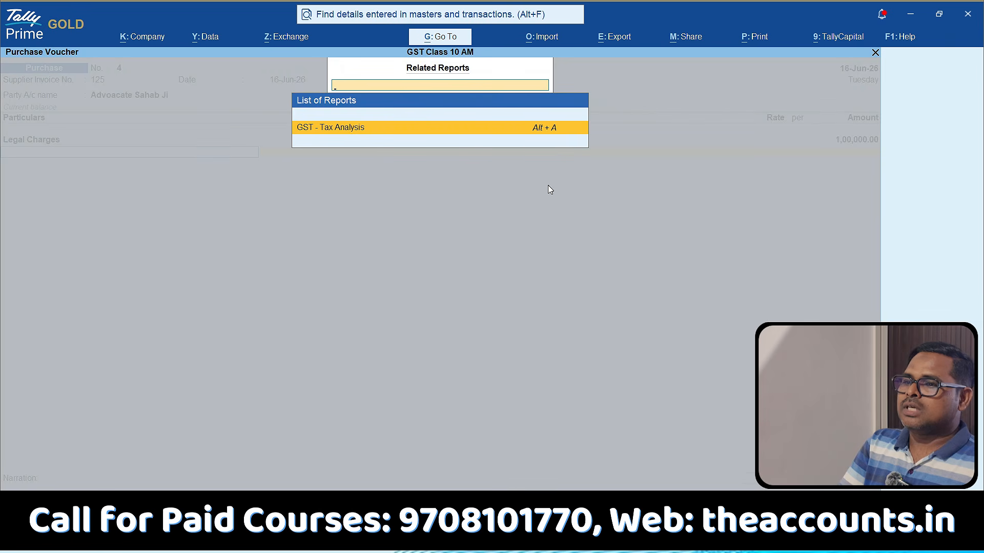
{"action": "left_click", "coordinate": [439, 131]}
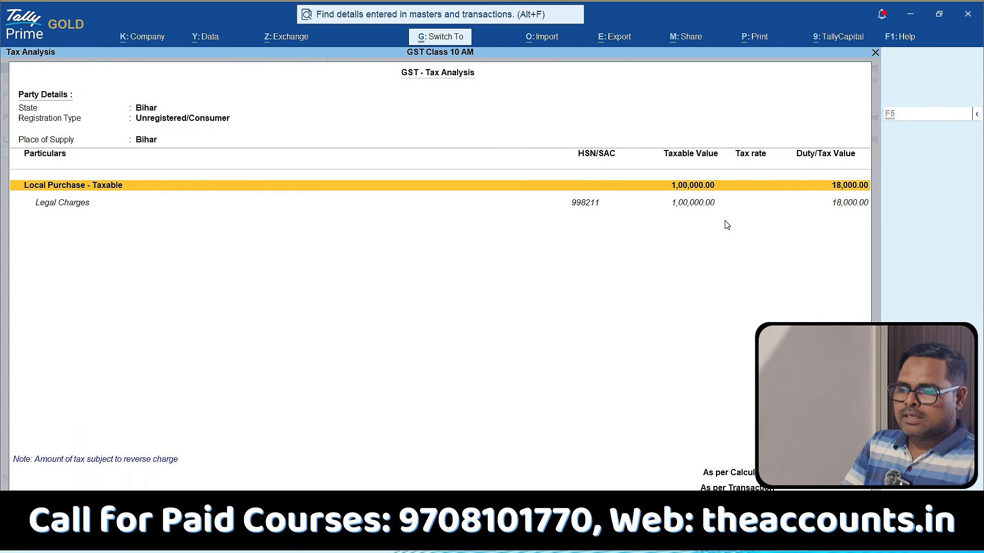
{"action": "mouse_move", "coordinate": [686, 126]}
{"action": "left_mouse_down"}
{"action": "mouse_move", "coordinate": [481, 189]}
{"action": "mouse_move", "coordinate": [746, 78]}
{"action": "left_mouse_up"}
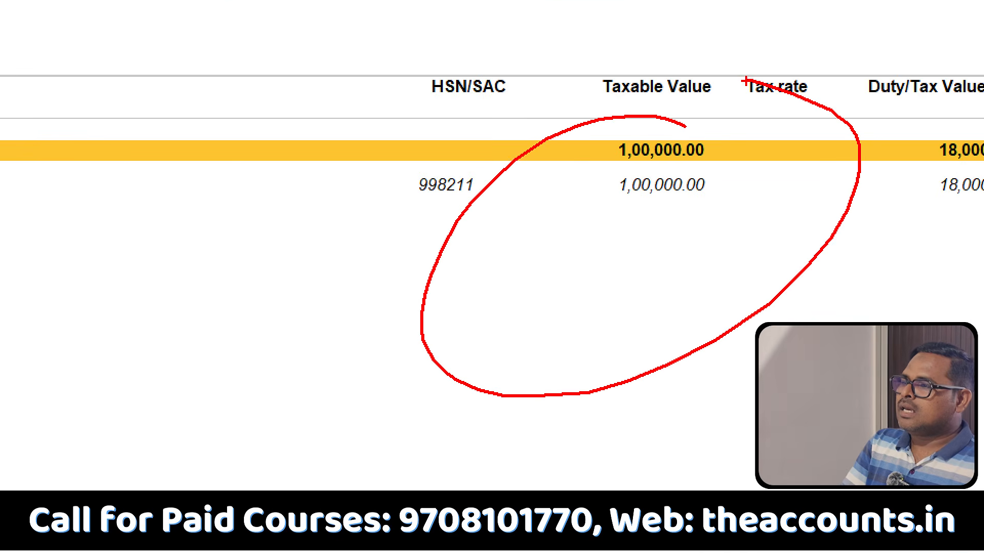
{"action": "key", "text": "Escape"}
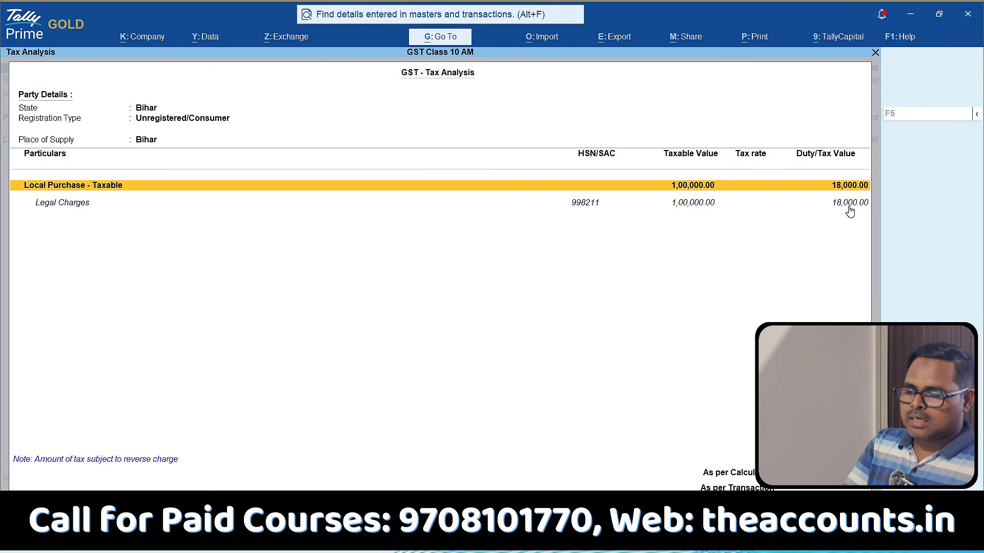
{"action": "mouse_move", "coordinate": [855, 174]}
{"action": "left_mouse_down"}
{"action": "mouse_move", "coordinate": [890, 207]}
{"action": "mouse_move", "coordinate": [792, 194]}
{"action": "left_mouse_up"}
{"action": "key", "text": "Escape"}
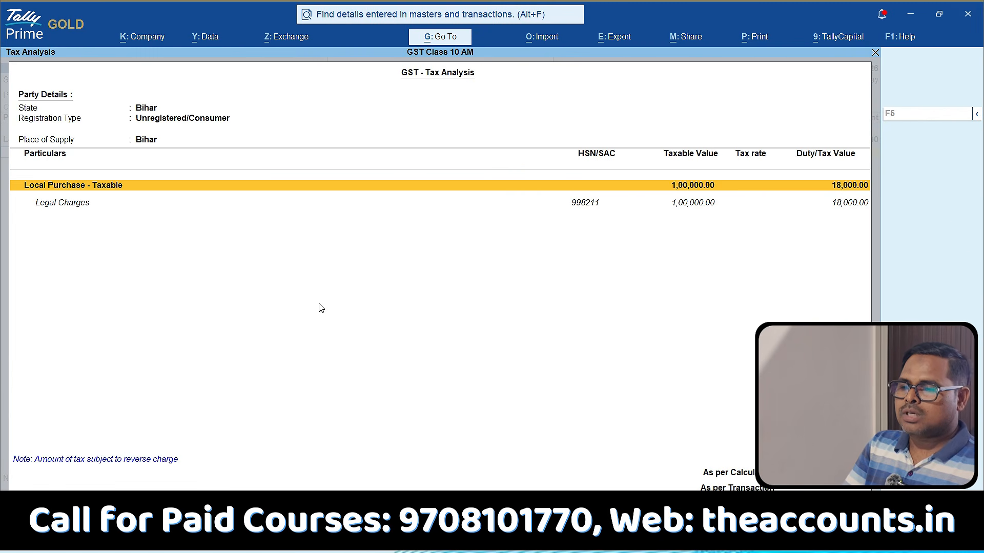
{"action": "key", "text": "ctrl+1"}
{"action": "left_click", "coordinate": [12, 481]}
{"action": "mouse_move", "coordinate": [25, 482]}
{"action": "left_mouse_down"}
{"action": "mouse_move", "coordinate": [121, 490]}
{"action": "mouse_move", "coordinate": [260, 326]}
{"action": "mouse_move", "coordinate": [2, 407]}
{"action": "mouse_move", "coordinate": [253, 489]}
{"action": "mouse_move", "coordinate": [322, 476]}
{"action": "left_mouse_up"}
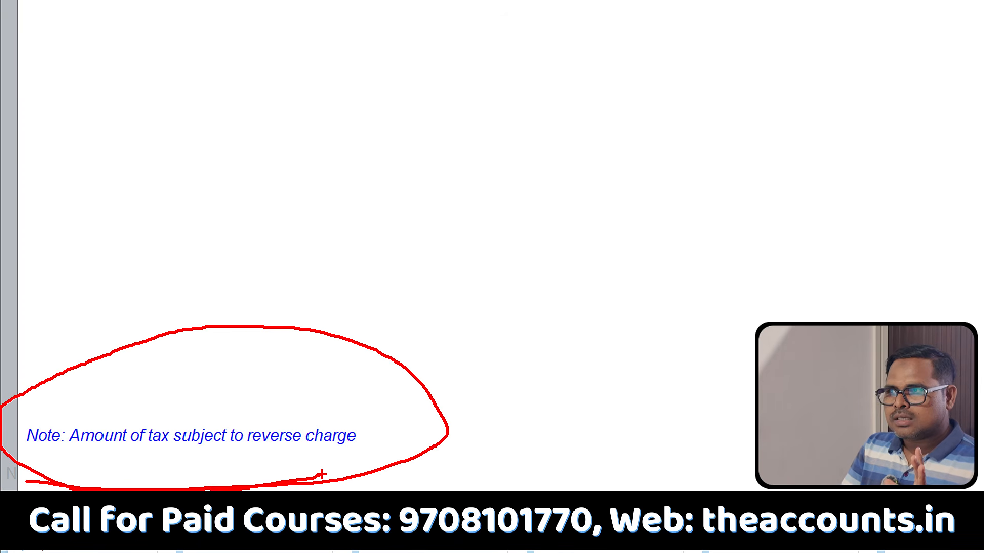
{"action": "key", "text": "Escape"}
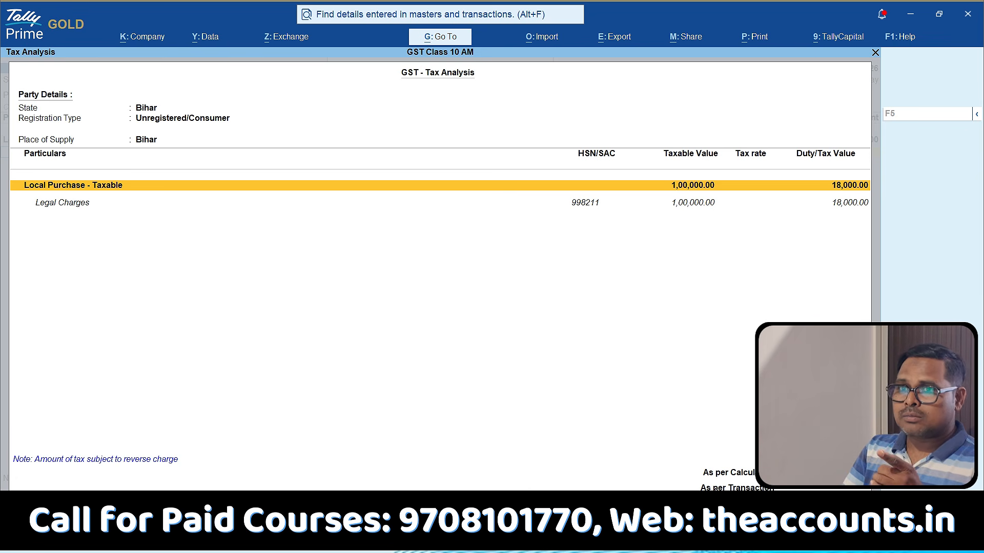
{"action": "key", "text": "Escape"}
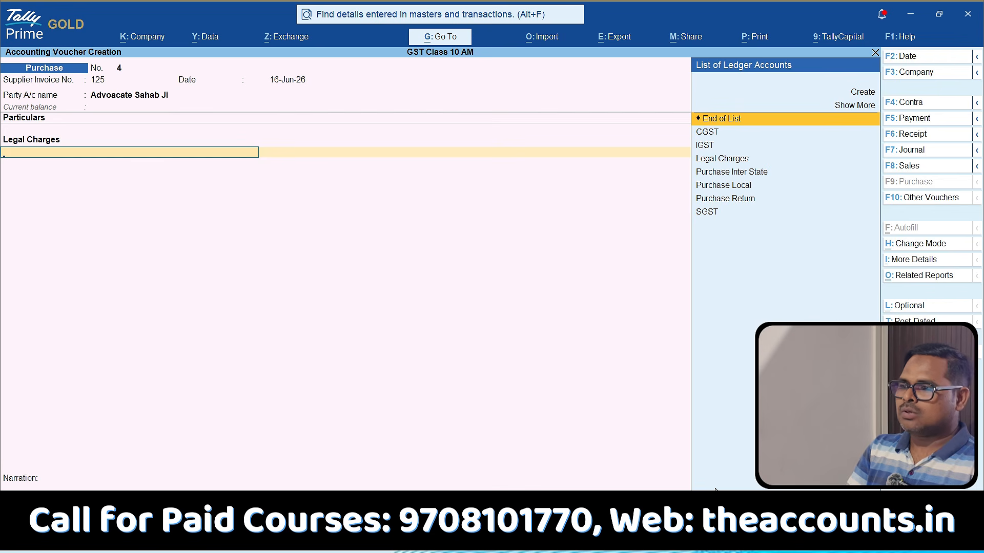
End the voucher's particulars after Legal Charges, save the purchase voucher and leave voucher entry.
{"action": "key", "text": "Return"}
{"action": "key", "text": "Return"}
{"action": "key", "text": "Return"}
{"action": "key", "text": "Return"}
{"action": "key", "text": "Return"}
{"action": "key", "text": "Return"}
{"action": "key", "text": "Return"}
{"action": "key", "text": "Return"}
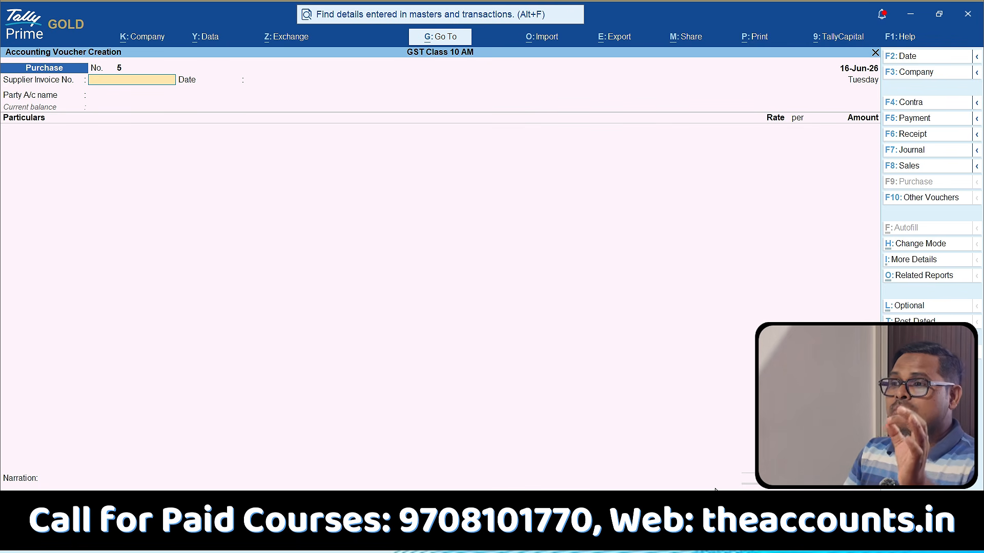
{"action": "key", "text": "Escape"}
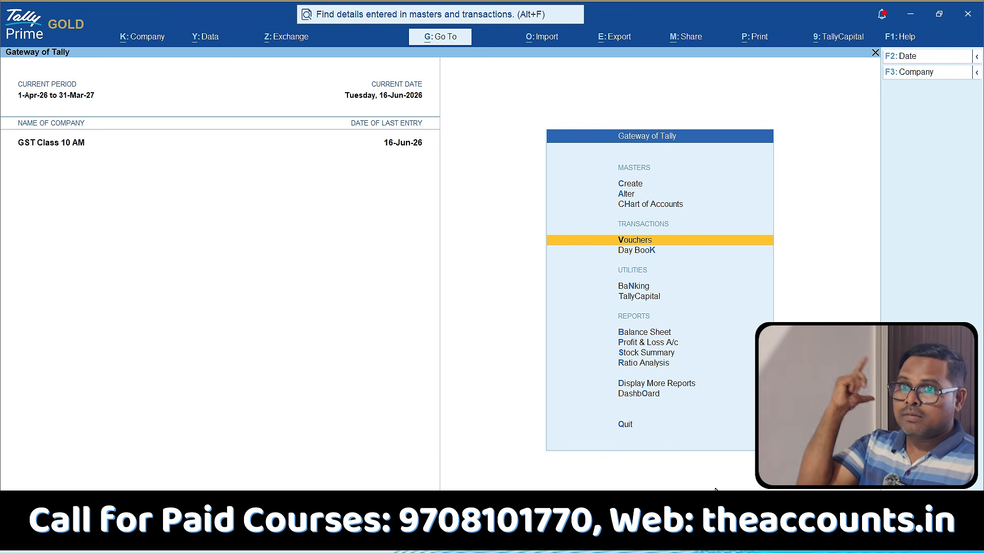
Open the GSTR-3B return from the statutory GST reports.
{"action": "key", "text": "d"}
{"action": "key", "text": "u"}
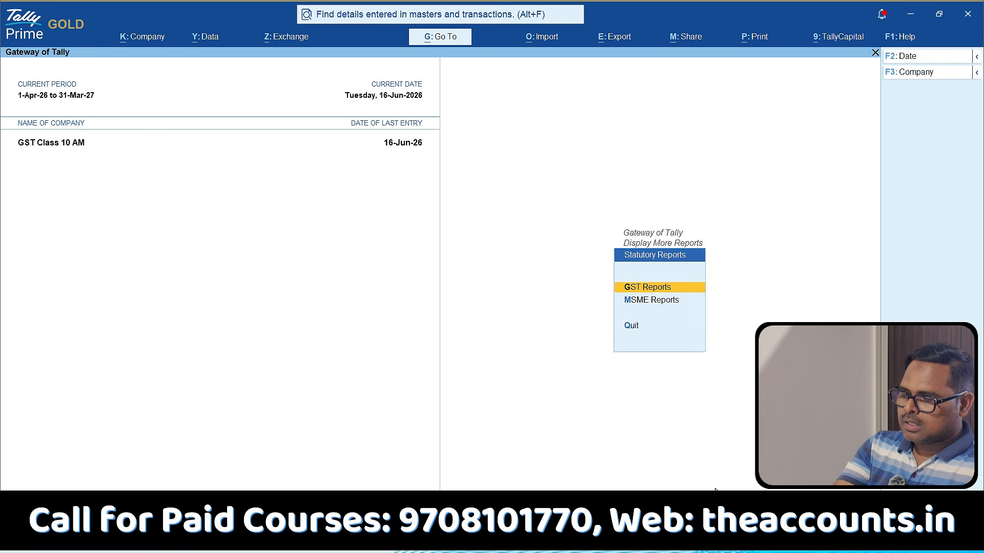
{"action": "key", "text": "g"}
{"action": "key", "text": "Down"}
{"action": "key", "text": "Down"}
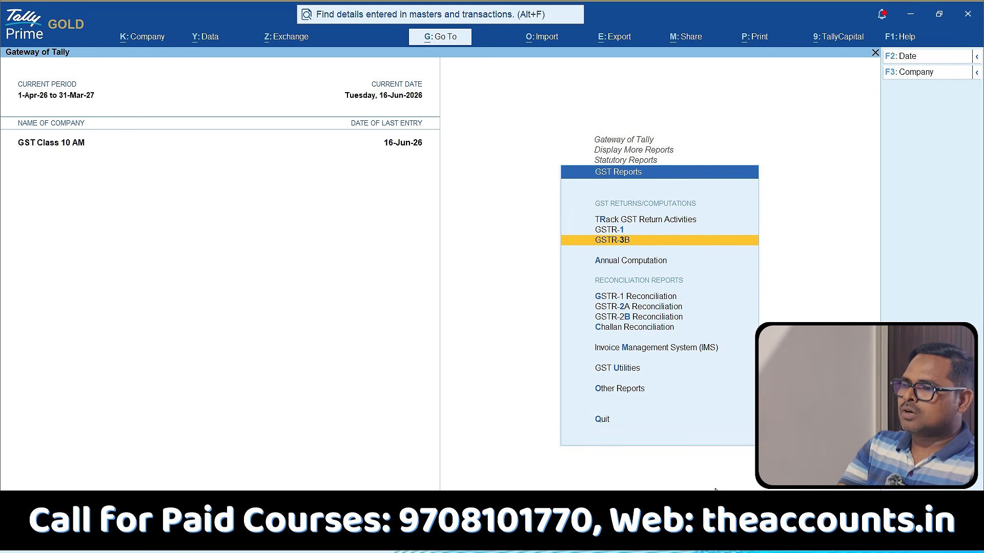
{"action": "key", "text": "Return"}
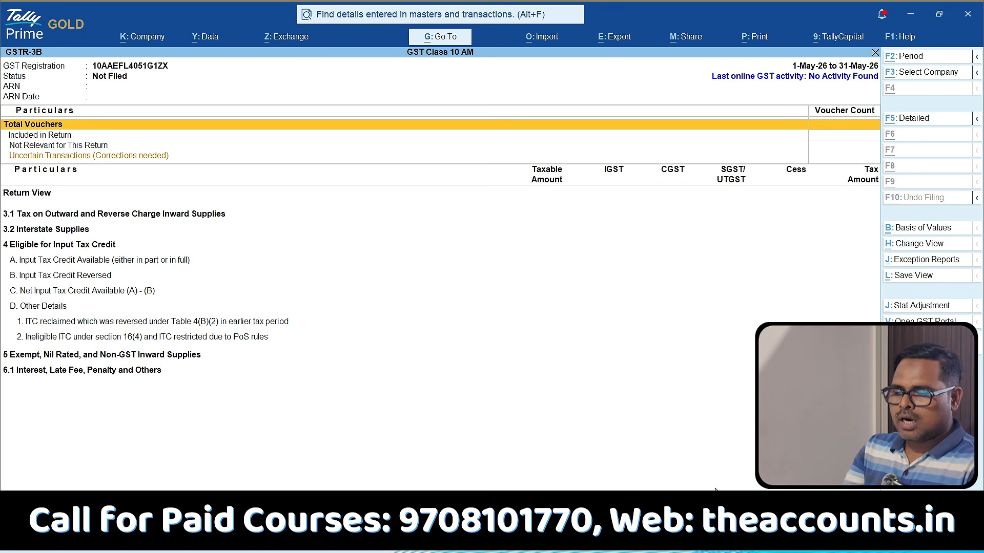
Set the GSTR-3B report period to June 2026.
{"action": "key", "text": "F2"}
{"action": "type", "text": "jun"}
{"action": "key", "text": "Return"}
{"action": "type", "text": "jun"}
{"action": "key", "text": "Return"}
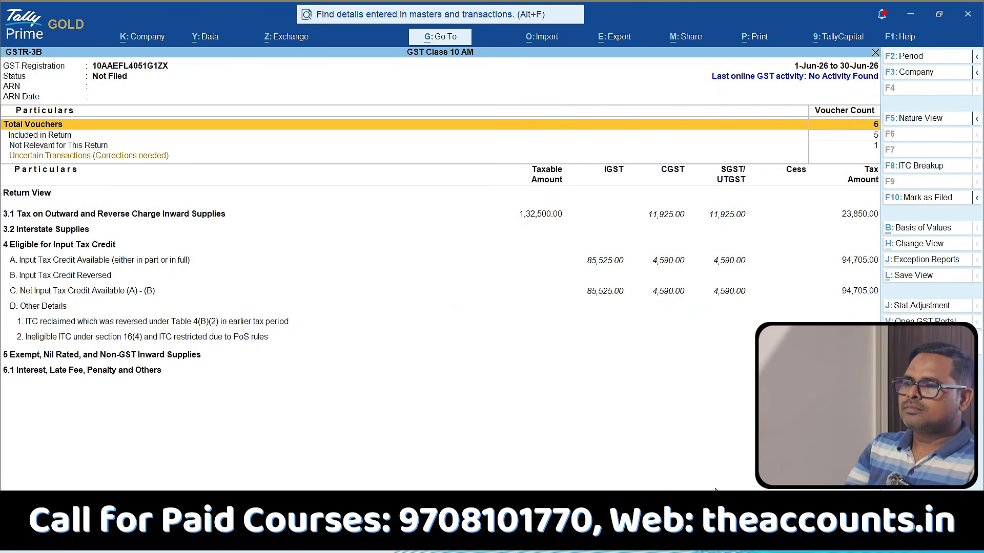
Show GSTR-3B in detail and examine line 3.1d, inward supplies applicable for reverse charge.
{"action": "key", "text": "alt+F5"}
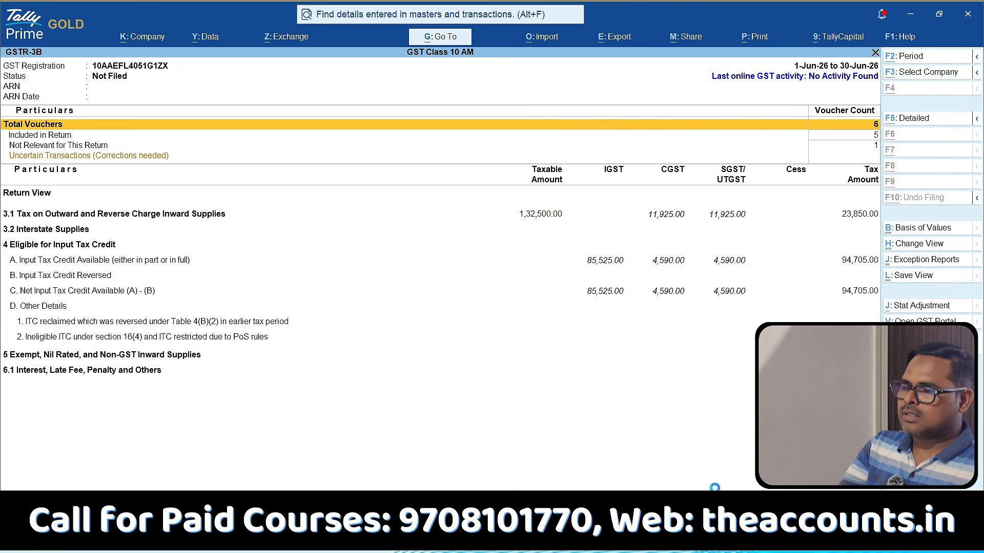
{"action": "key", "text": "Down"}
{"action": "key", "text": "Down"}
{"action": "key", "text": "Down"}
{"action": "key", "text": "Down"}
{"action": "key", "text": "Down"}
{"action": "key", "text": "Up"}
{"action": "key", "text": "Down"}
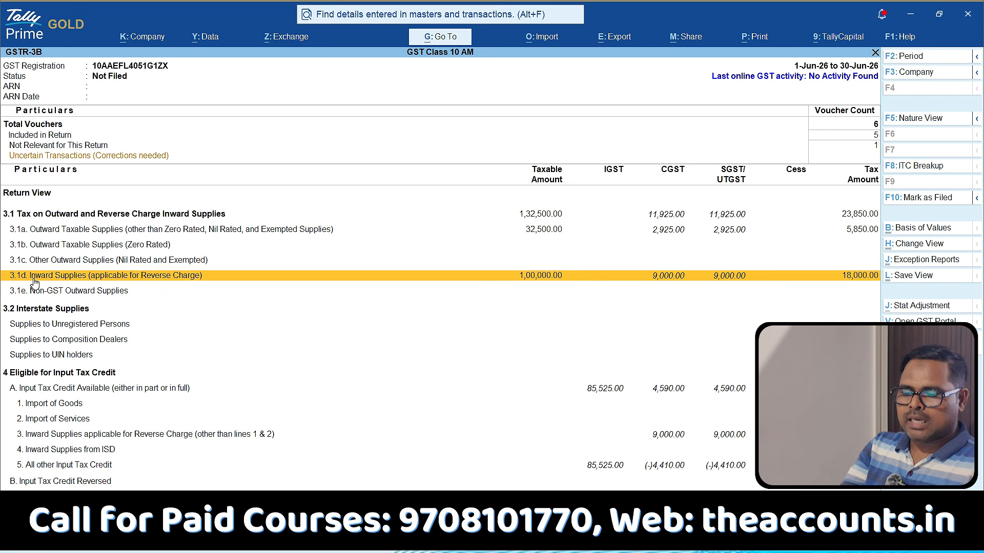
{"action": "key", "text": "ctrl+1"}
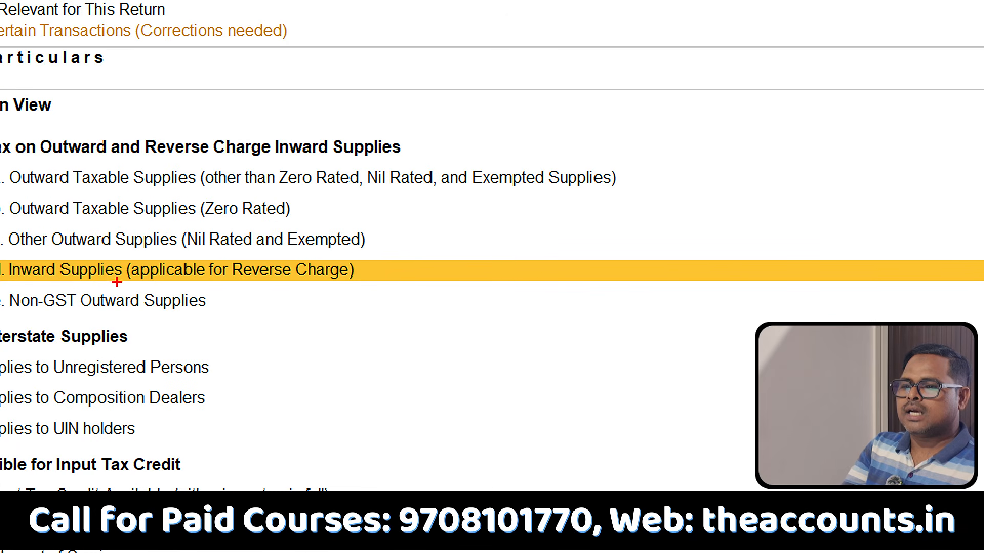
{"action": "mouse_move", "coordinate": [370, 282]}
{"action": "left_mouse_down"}
{"action": "mouse_move", "coordinate": [367, 266]}
{"action": "mouse_move", "coordinate": [119, 233]}
{"action": "mouse_move", "coordinate": [163, 317]}
{"action": "mouse_move", "coordinate": [362, 308]}
{"action": "left_mouse_up"}
{"action": "key", "text": "Escape"}
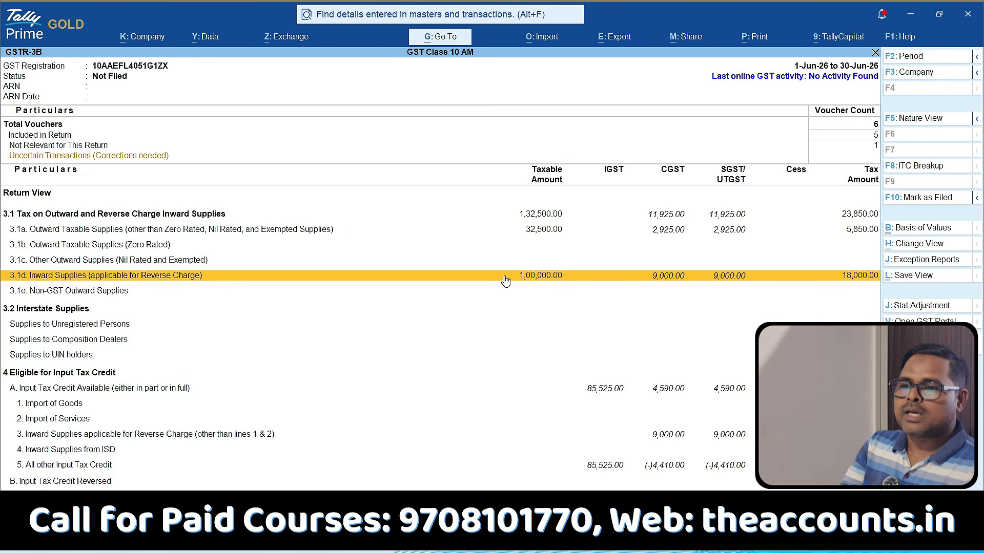
Examine the input tax credit line for reverse charge inward supplies in section 4A, and close GSTR-3B.
{"action": "left_click", "coordinate": [240, 137]}
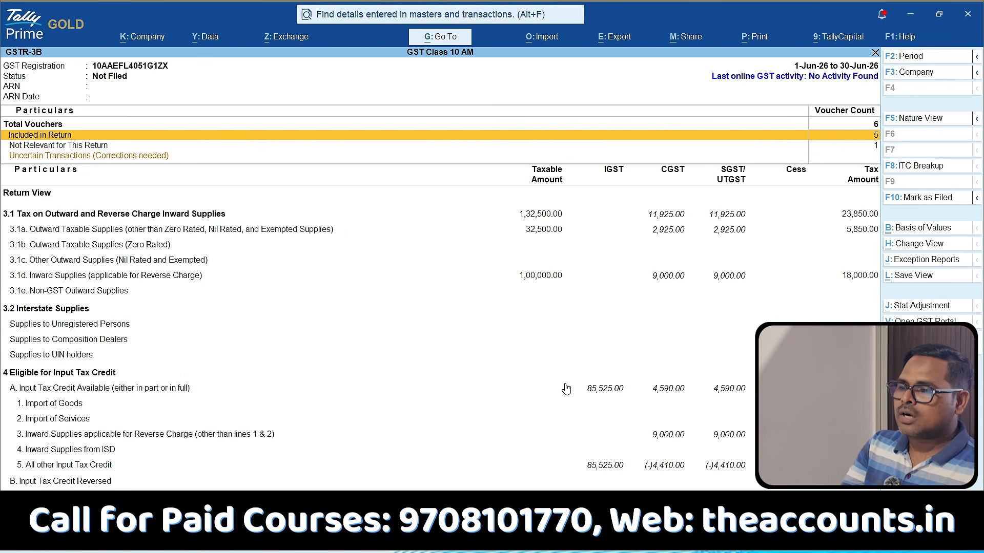
{"action": "left_click", "coordinate": [675, 441]}
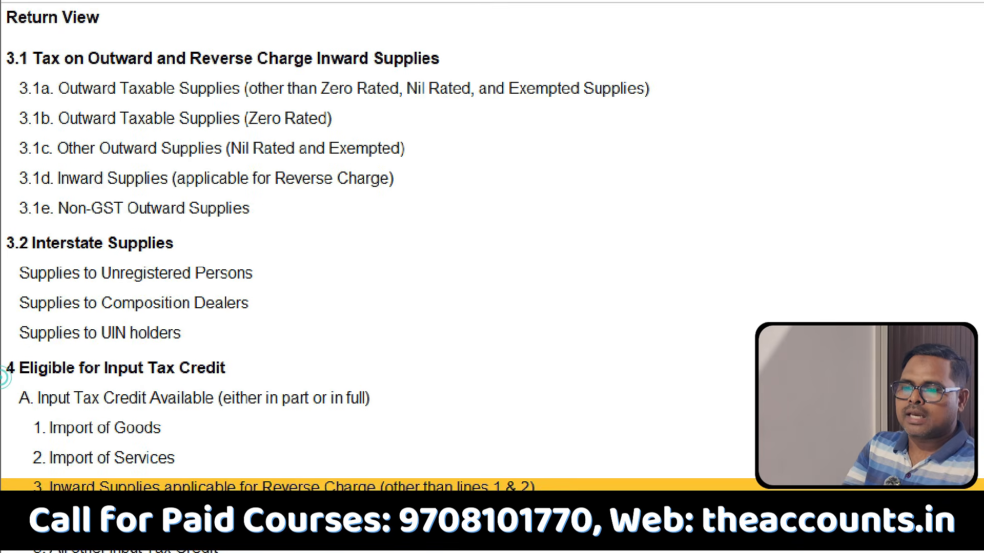
{"action": "mouse_move", "coordinate": [8, 377]}
{"action": "left_mouse_down"}
{"action": "mouse_move", "coordinate": [247, 422]}
{"action": "mouse_move", "coordinate": [63, 299]}
{"action": "mouse_move", "coordinate": [36, 389]}
{"action": "left_mouse_up"}
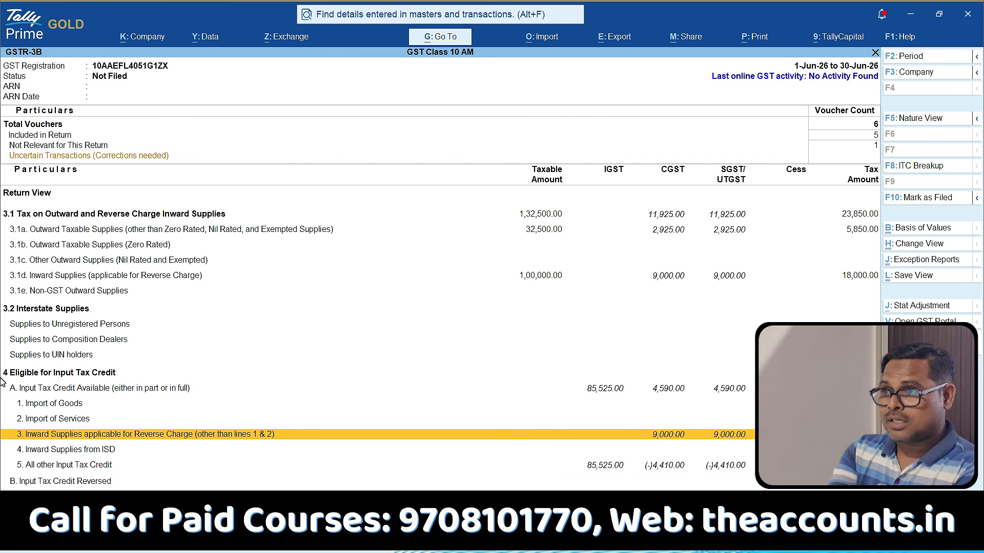
{"action": "key", "text": "Escape"}
{"action": "key", "text": "Escape"}
{"action": "key", "text": "Escape"}
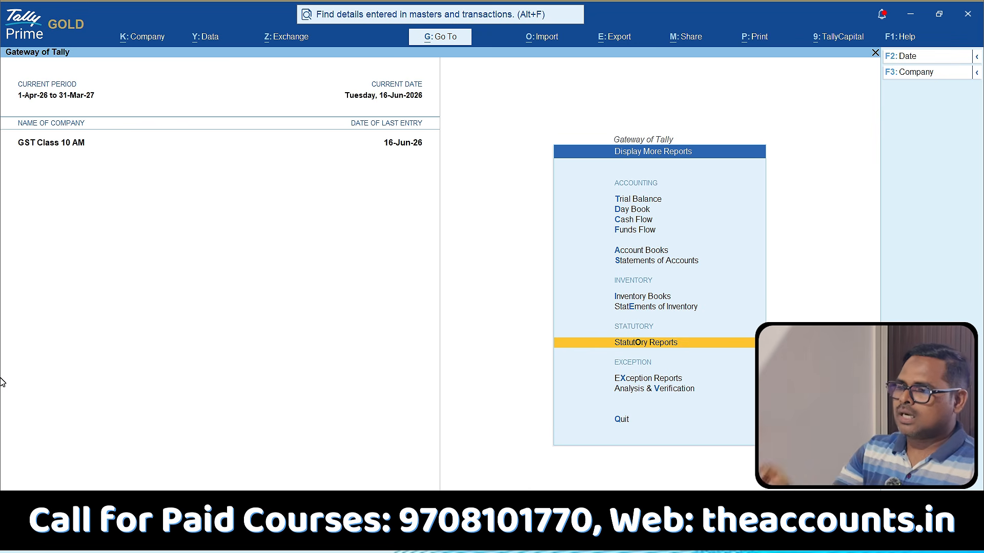
Go to the other GST reports and locate the Reverse Charge Supplies report.
{"action": "key", "text": "Return"}
{"action": "key", "text": "Return"}
{"action": "key", "text": "Down"}
{"action": "key", "text": "Down"}
{"action": "key", "text": "Down"}
{"action": "key", "text": "Down"}
{"action": "key", "text": "Down"}
{"action": "key", "text": "Down"}
{"action": "key", "text": "Down"}
{"action": "key", "text": "Down"}
{"action": "key", "text": "Down"}
{"action": "key", "text": "Down"}
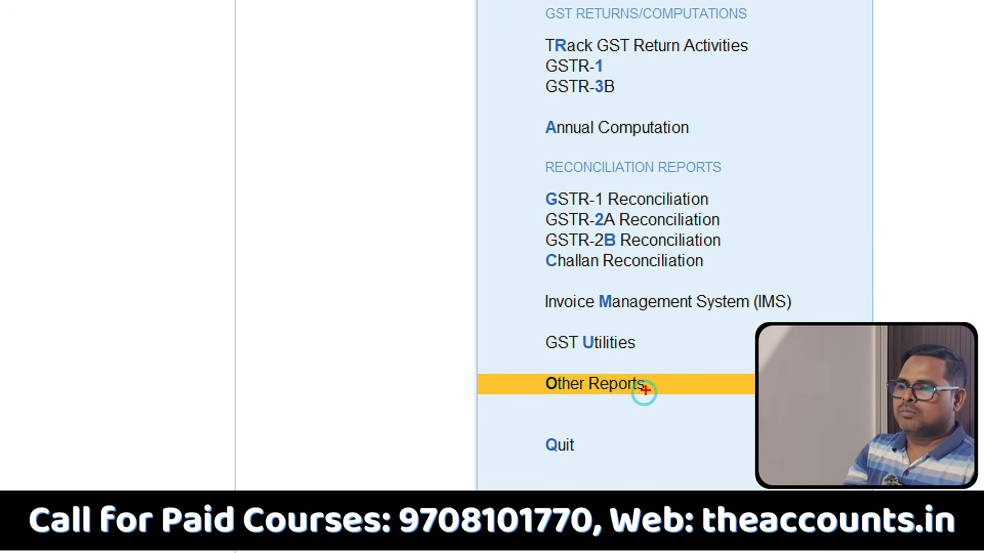
{"action": "left_click_drag", "start_coordinate": [651, 360], "coordinate": [648, 265]}
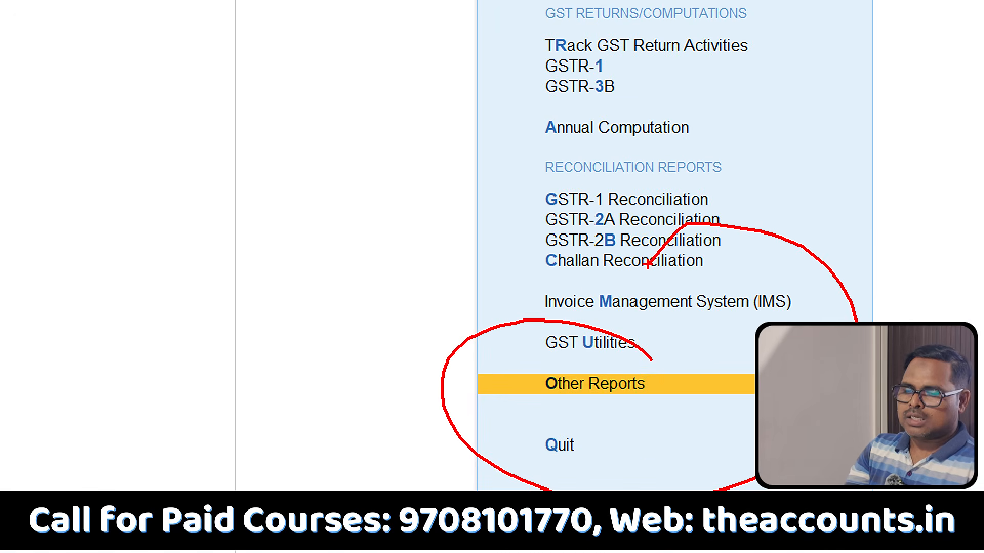
{"action": "left_click", "coordinate": [594, 383]}
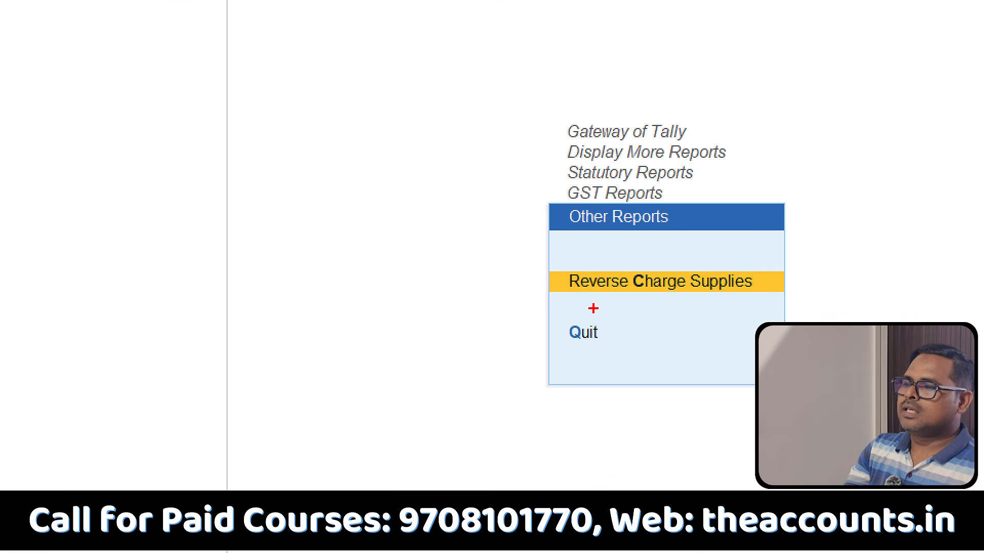
{"action": "mouse_move", "coordinate": [592, 308]}
{"action": "left_mouse_down"}
{"action": "mouse_move", "coordinate": [334, 220]}
{"action": "mouse_move", "coordinate": [743, 219]}
{"action": "left_mouse_up"}
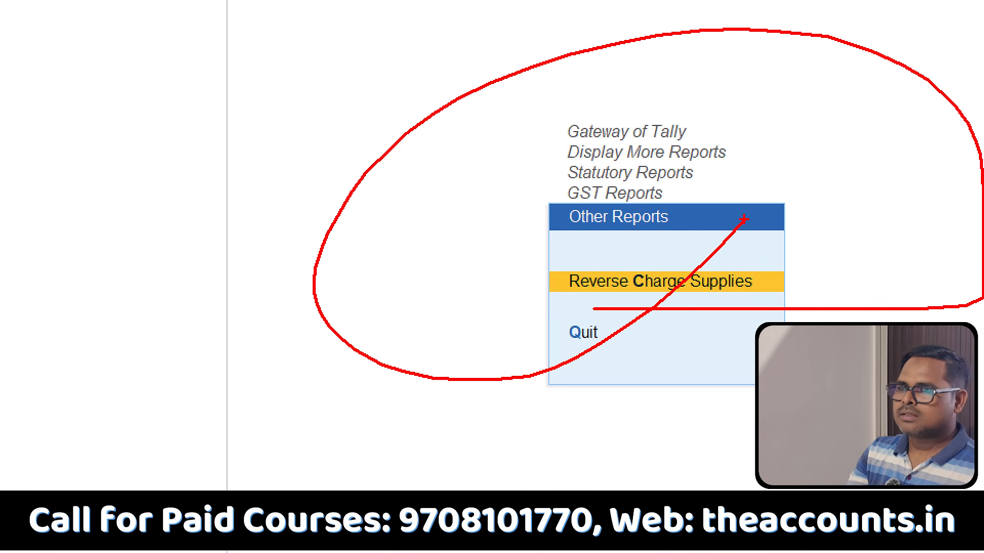
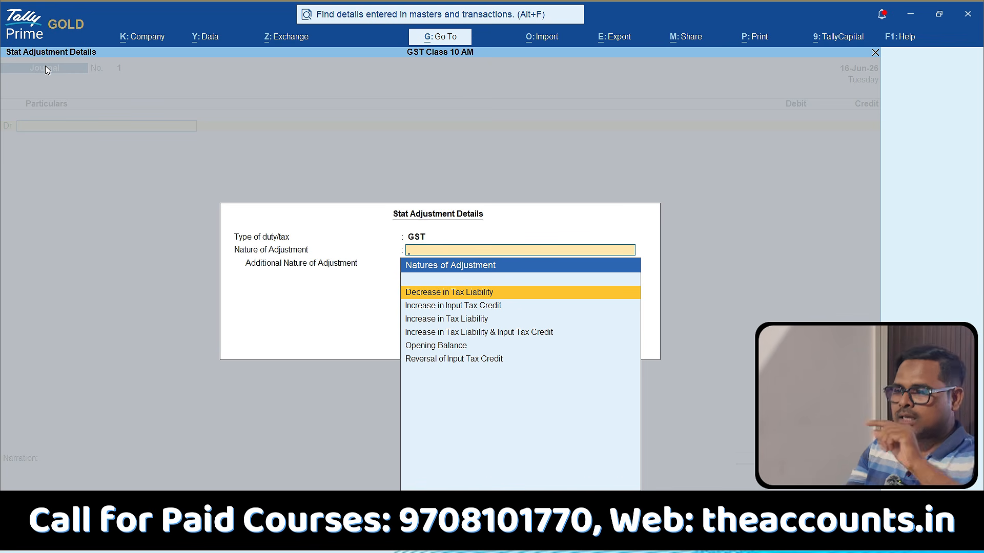
Set the nature of adjustment to Increase in Tax Liability & Input Tax Credit, with Purchase from Unregistered Dealer as the additional nature.
{"action": "key", "text": "Down"}
{"action": "key", "text": "Down"}
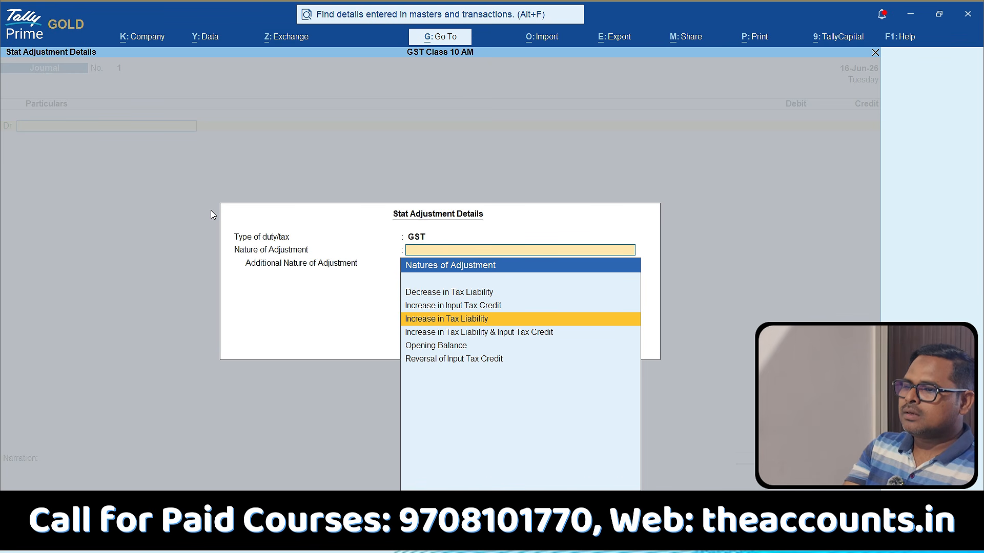
{"action": "key", "text": "Down"}
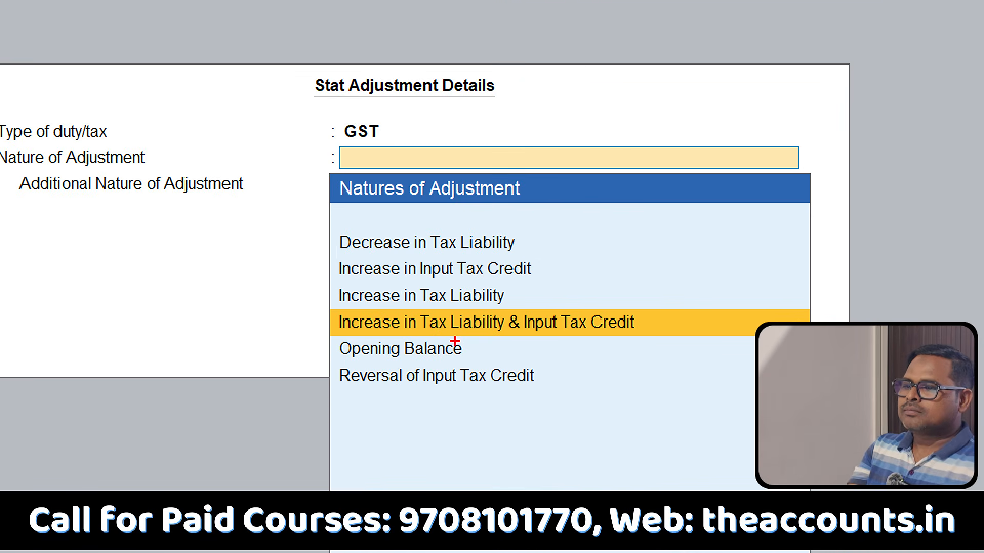
{"action": "mouse_move", "coordinate": [443, 343]}
{"action": "left_mouse_down"}
{"action": "mouse_move", "coordinate": [529, 349]}
{"action": "mouse_move", "coordinate": [666, 298]}
{"action": "mouse_move", "coordinate": [353, 302]}
{"action": "mouse_move", "coordinate": [328, 339]}
{"action": "mouse_move", "coordinate": [449, 346]}
{"action": "left_mouse_up"}
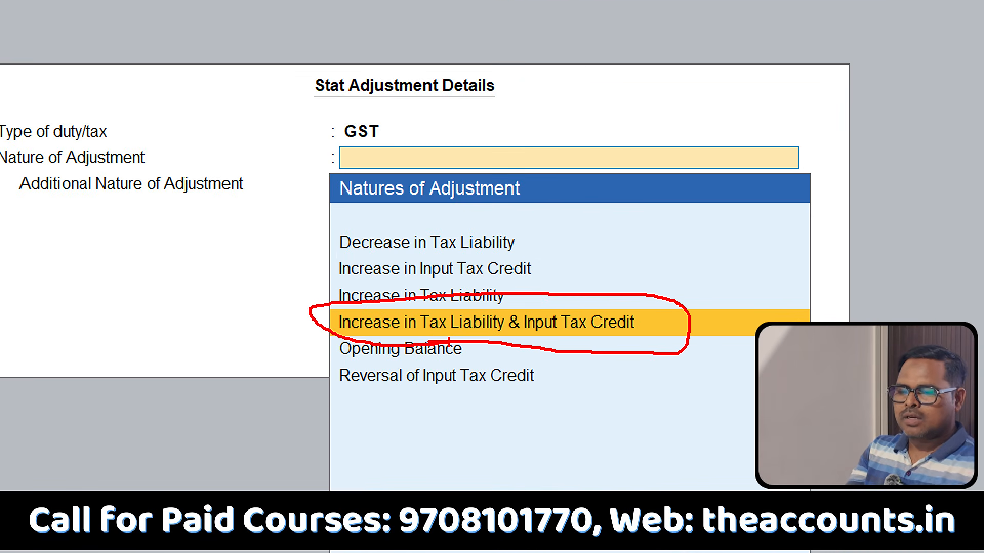
{"action": "key", "text": "Return"}
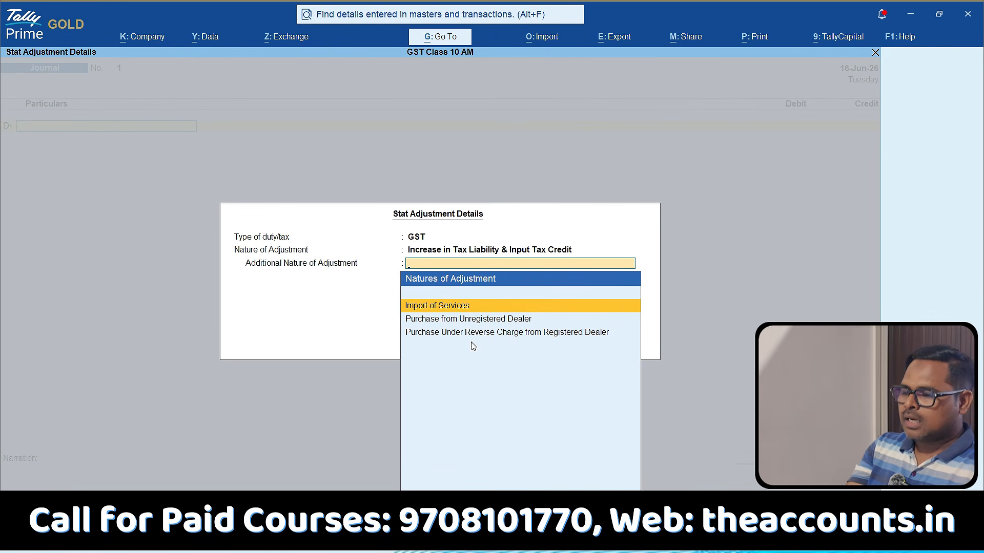
{"action": "key", "text": "Down"}
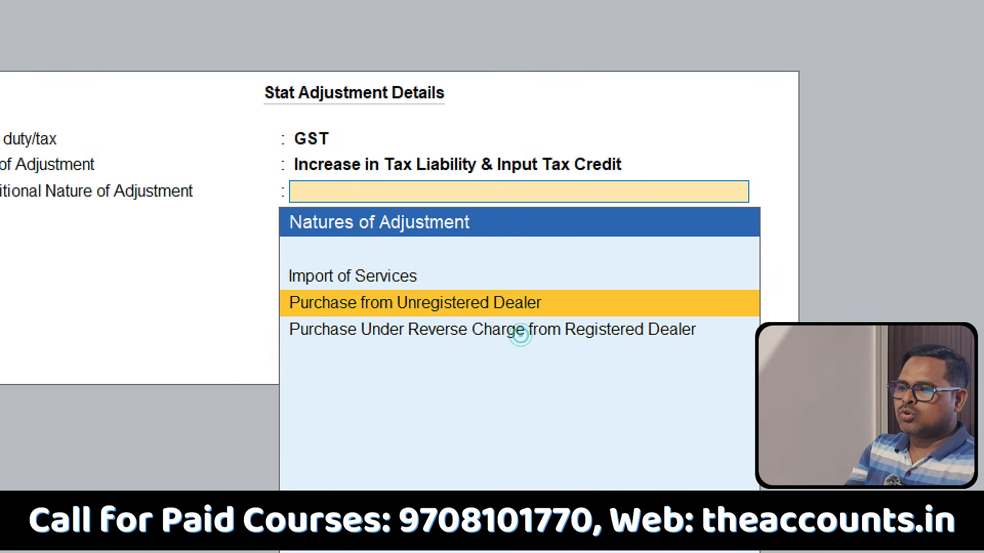
{"action": "left_click_drag", "start_coordinate": [364, 318], "coordinate": [506, 321]}
{"action": "left_click_drag", "start_coordinate": [483, 357], "coordinate": [757, 345]}
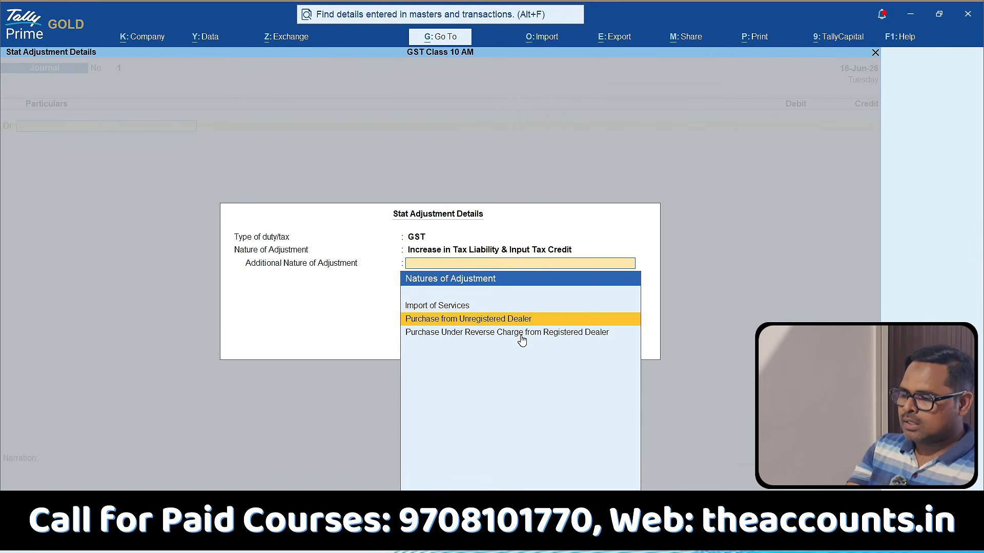
{"action": "key", "text": "Return"}
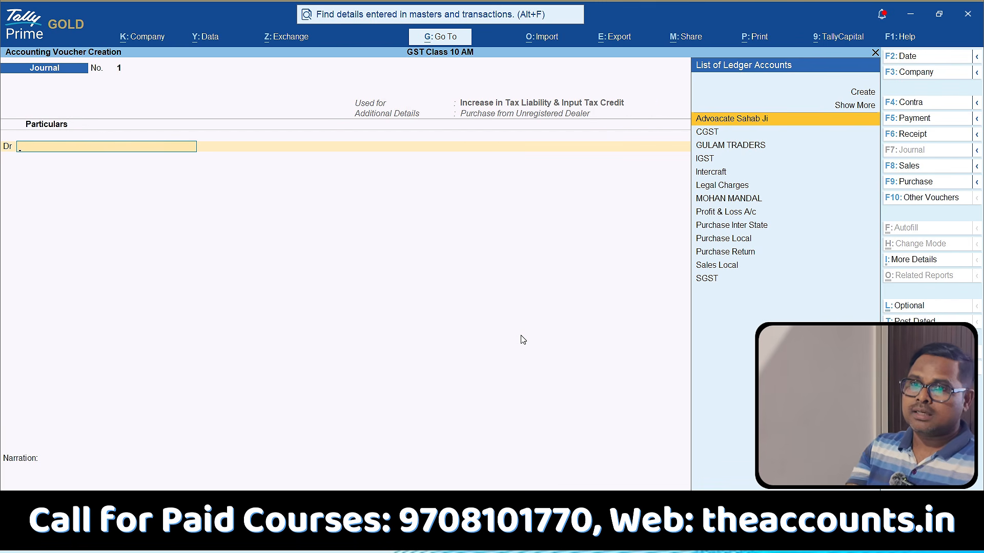
{"action": "left_click", "coordinate": [923, 61]}
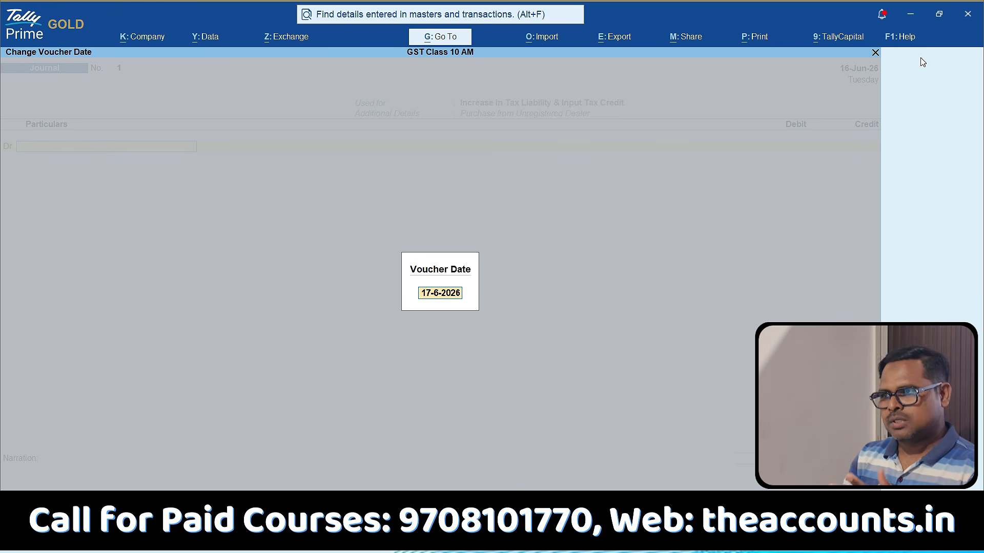
{"action": "key", "text": "Escape"}
{"action": "key", "text": "Escape"}
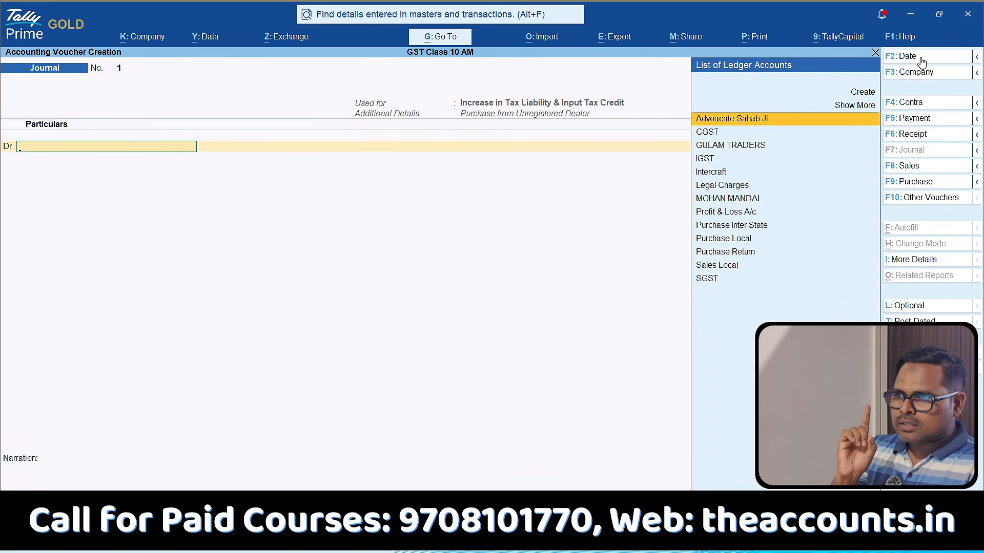
Debit the SGST ledger with 9,000, at a 9% rate on a taxable value of 1,00,000.
{"action": "type", "text": "Sgst"}
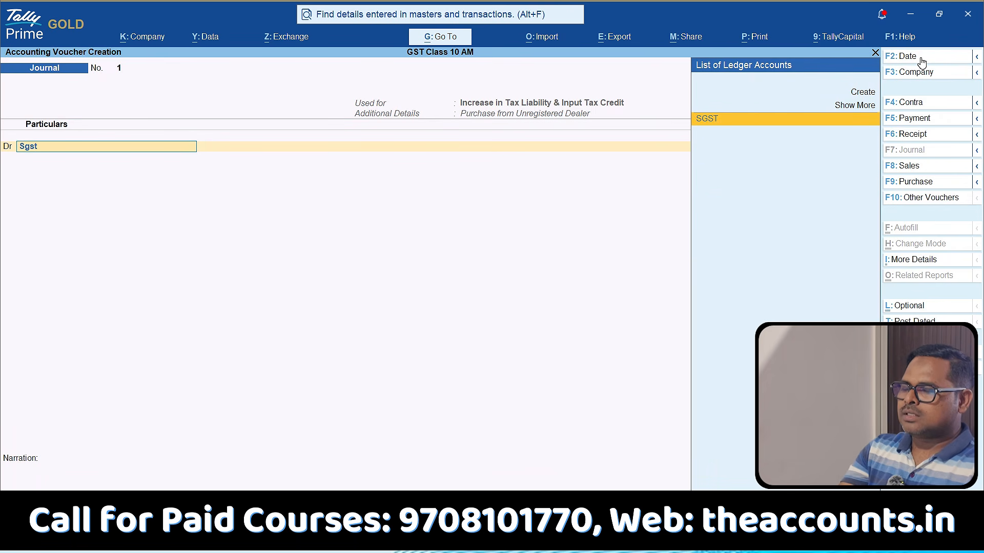
{"action": "key", "text": "Return"}
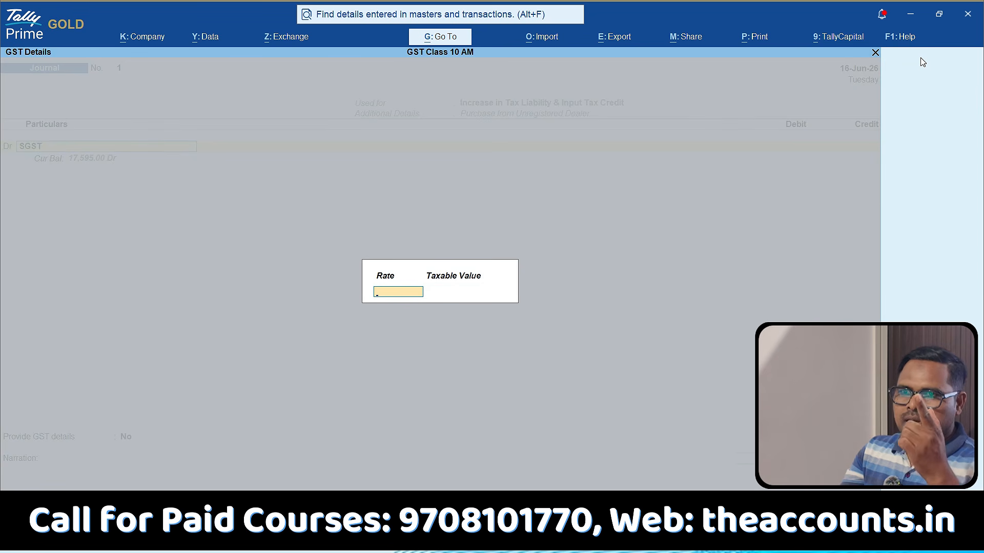
{"action": "type", "text": "9"}
{"action": "key", "text": "Return"}
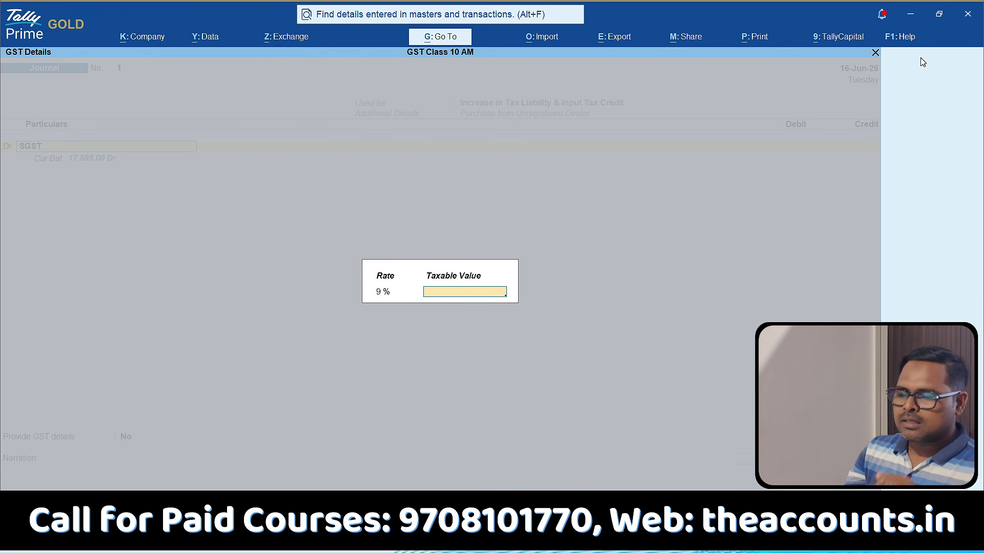
{"action": "type", "text": "100000"}
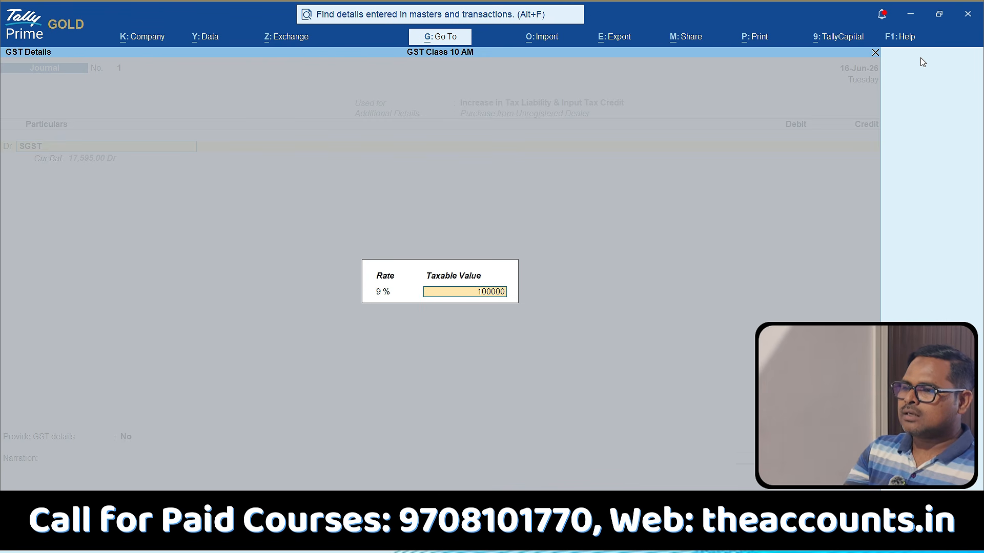
{"action": "key", "text": "Return"}
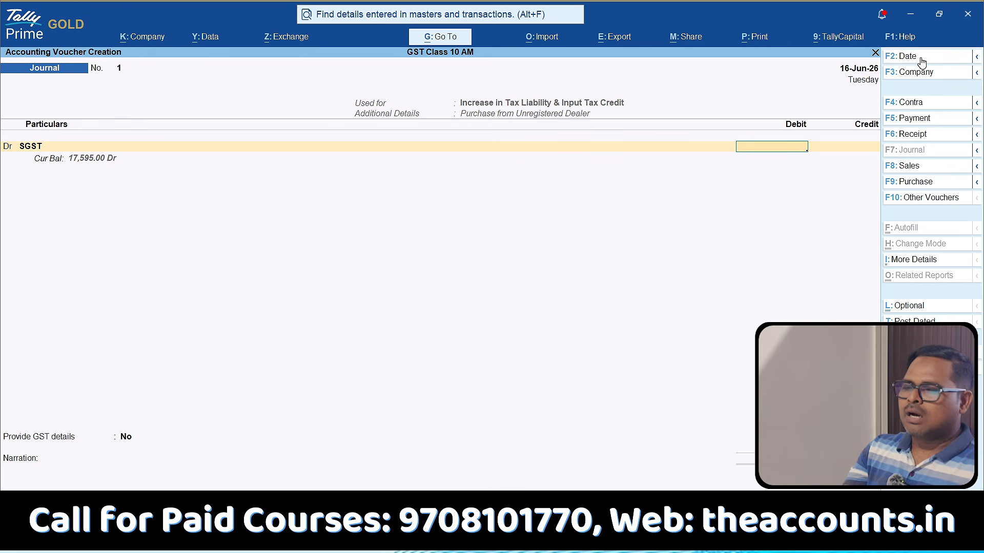
{"action": "type", "text": "9000"}
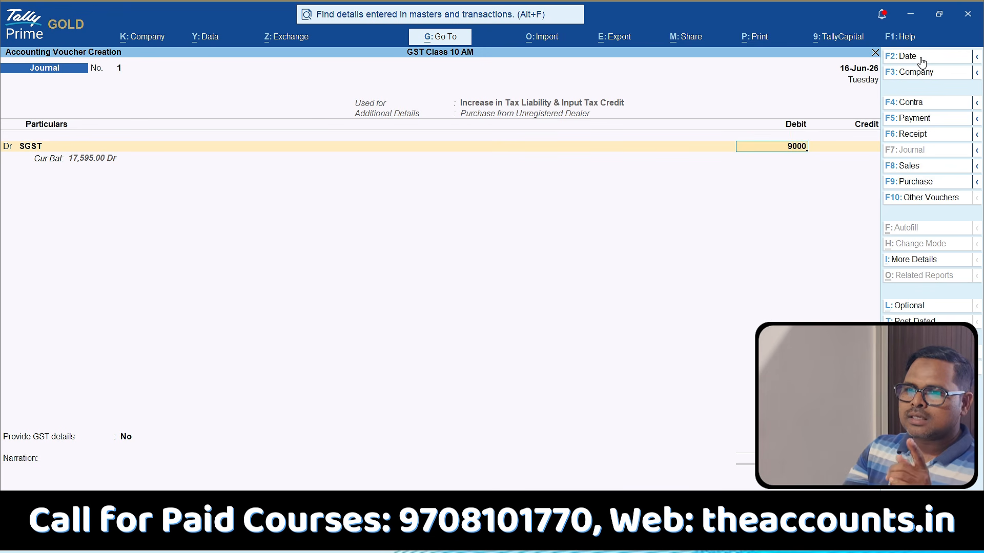
{"action": "key", "text": "Return"}
{"action": "key", "text": "Return"}
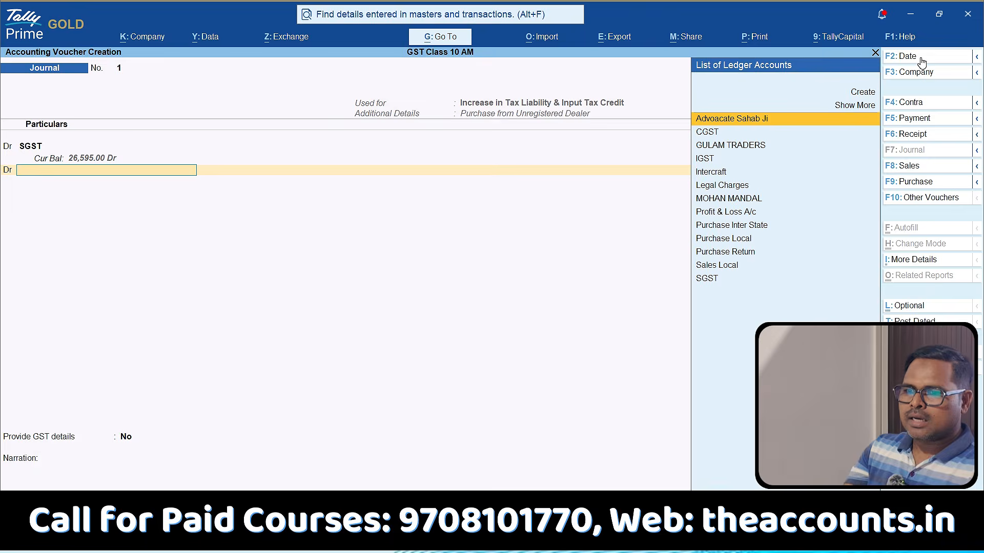
Debit the CGST ledger with 9,000, accepting the GST rate and taxable value offered.
{"action": "type", "text": "cgst"}
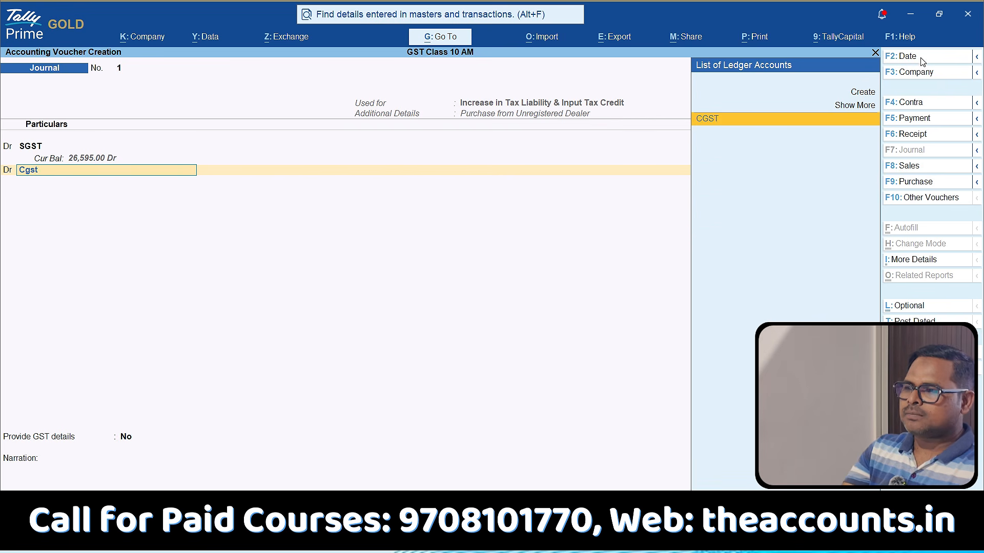
{"action": "key", "text": "Return"}
{"action": "key", "text": "Return"}
{"action": "key", "text": "Return"}
{"action": "type", "text": "9000"}
{"action": "key", "text": "Return"}
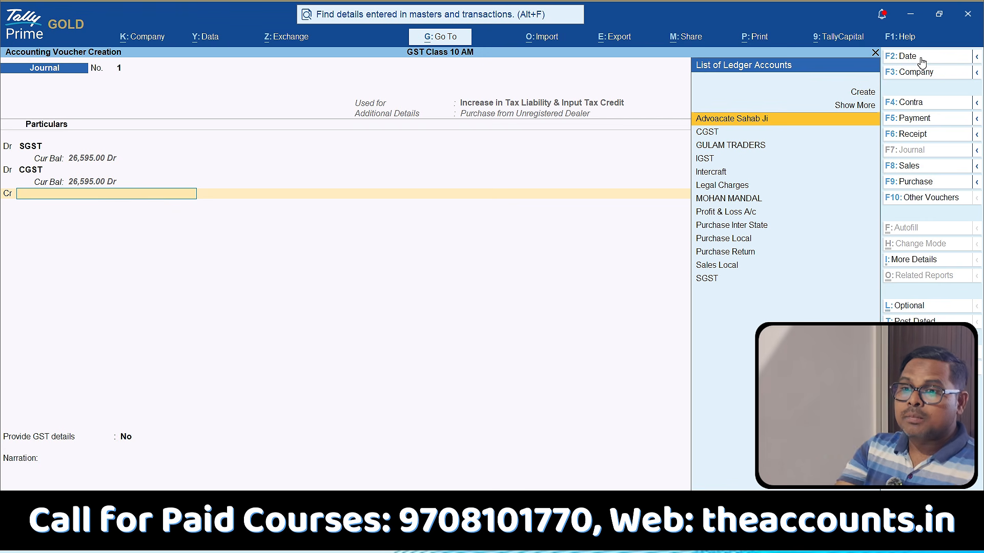
{"action": "key", "text": "ctrl"}
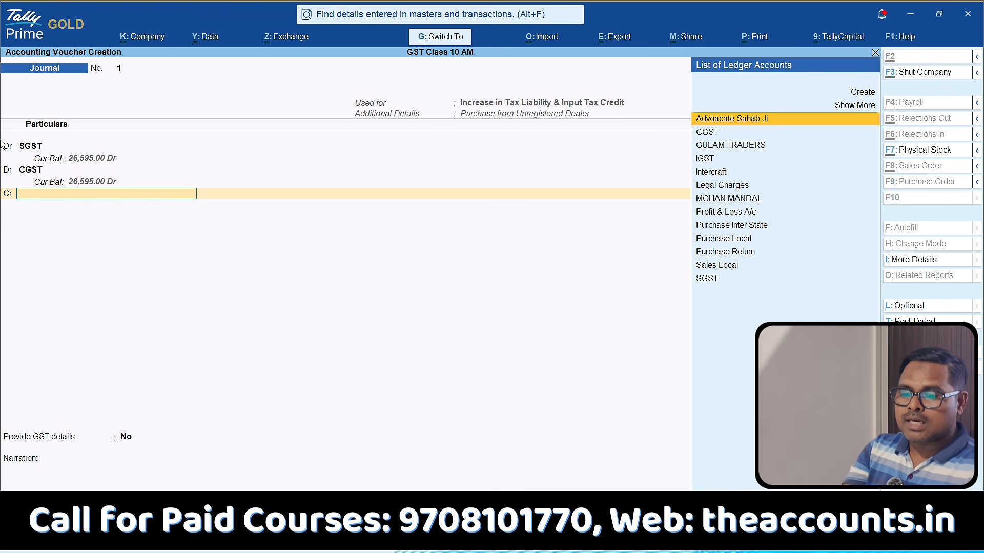
{"action": "mouse_move", "coordinate": [16, 132]}
{"action": "left_mouse_down"}
{"action": "mouse_move", "coordinate": [3, 178]}
{"action": "mouse_move", "coordinate": [72, 145]}
{"action": "left_mouse_up"}
{"action": "left_click_drag", "start_coordinate": [144, 149], "coordinate": [3, 134]}
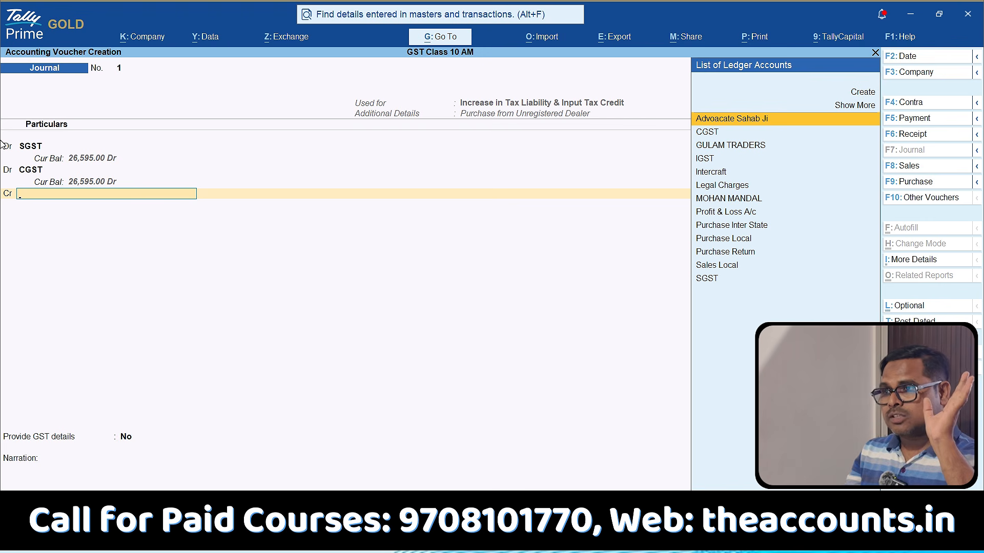
Credit the SGST ledger with 9,000, keeping the GST rate and taxable value offered.
{"action": "type", "text": "sgst"}
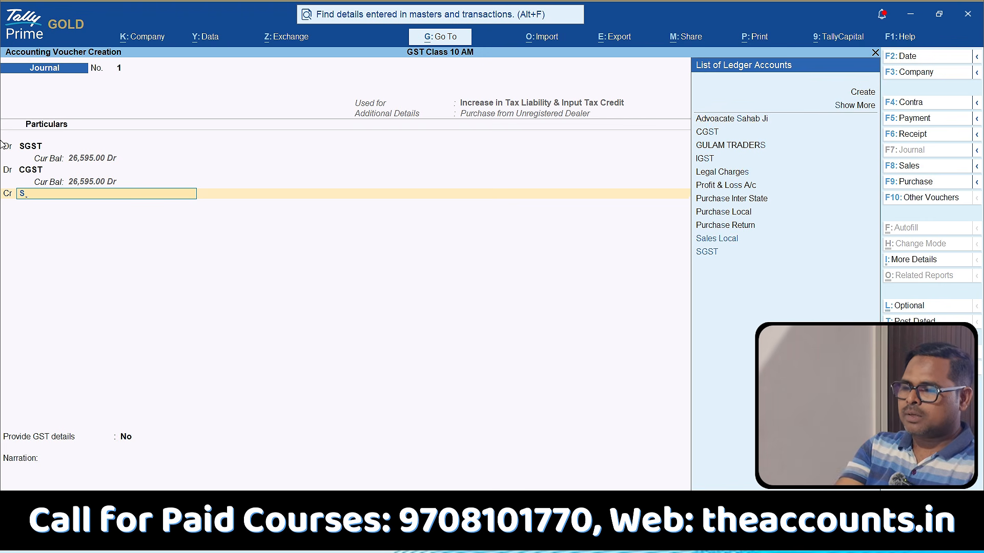
{"action": "key", "text": "Return"}
{"action": "key", "text": "Return"}
{"action": "key", "text": "Return"}
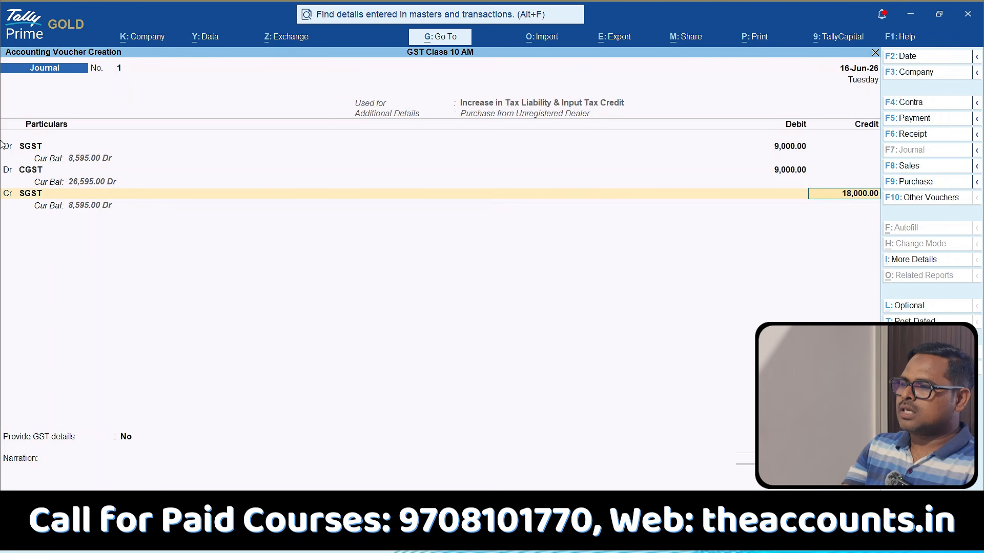
{"action": "type", "text": "9000"}
Credit the CGST ledger with 9,000, at 9% on a taxable value of 1,00,000.
{"action": "key", "text": "Return"}
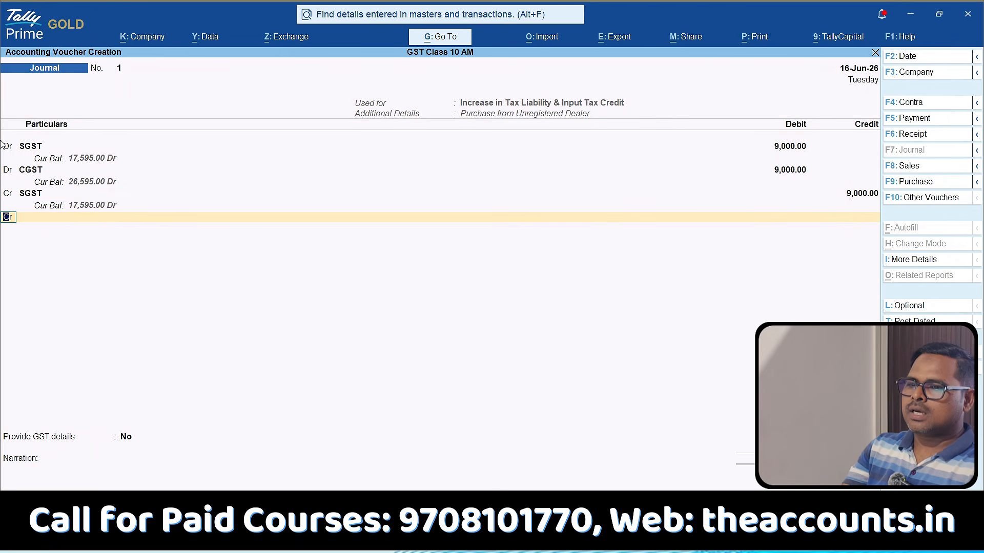
{"action": "type", "text": "cgst"}
{"action": "key", "text": "Return"}
{"action": "key", "text": "Return"}
{"action": "key", "text": "Return"}
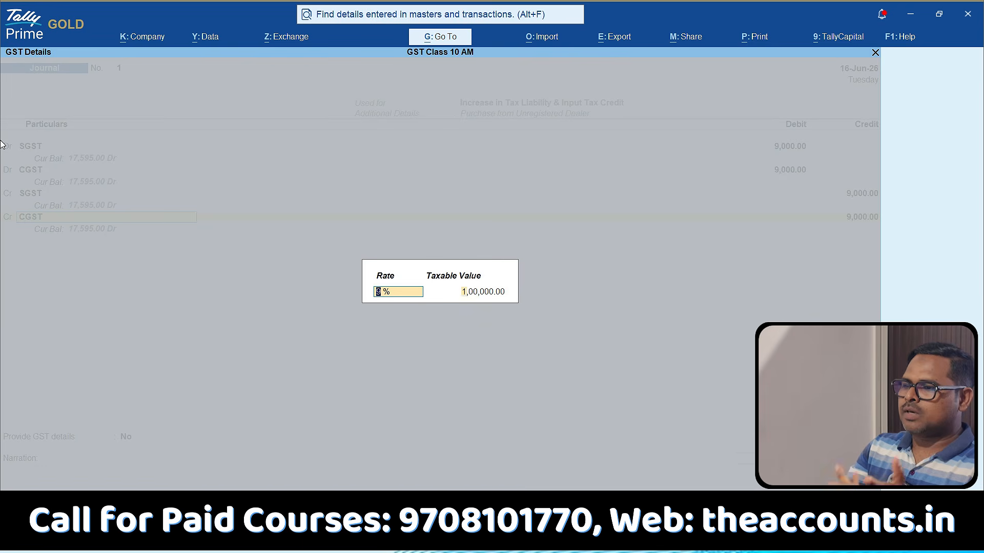
{"action": "key", "text": "Return"}
{"action": "key", "text": "Return"}
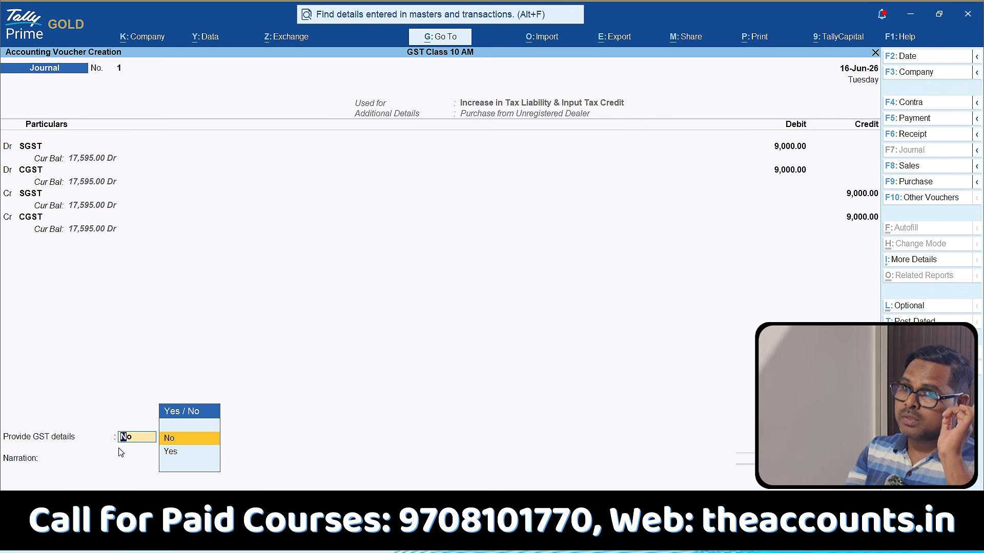
Enable GST details for the journal voucher and choose the advocate's ledger as party, with Bihar as place of supply.
{"action": "key", "text": "Down"}
{"action": "key", "text": "Return"}
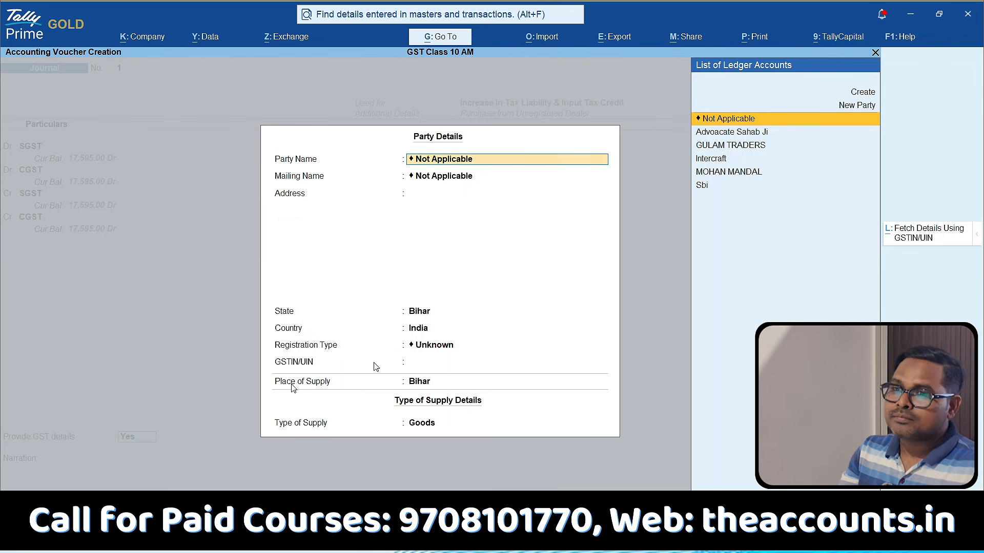
{"action": "left_click", "coordinate": [741, 135]}
{"action": "key", "text": "Return"}
{"action": "key", "text": "Return"}
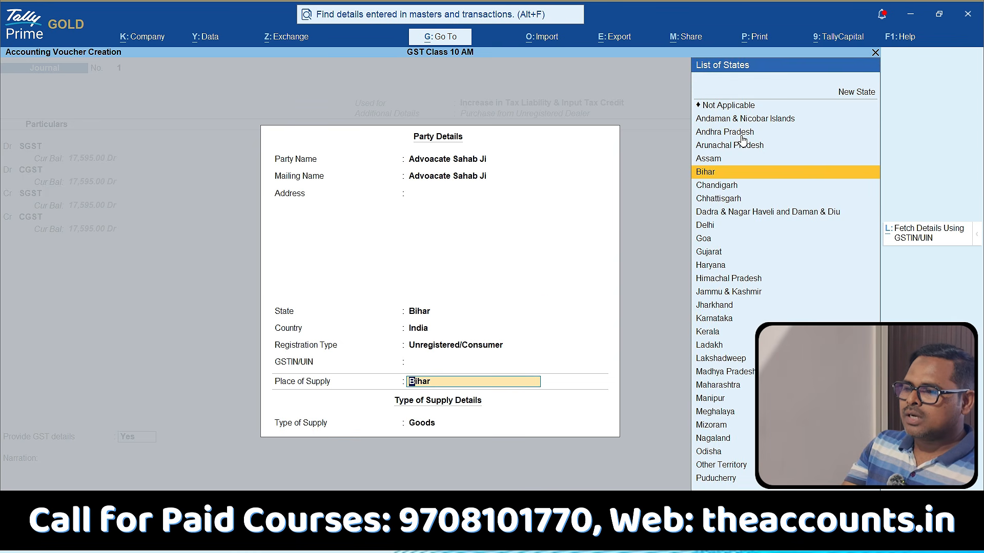
{"action": "key", "text": "Return"}
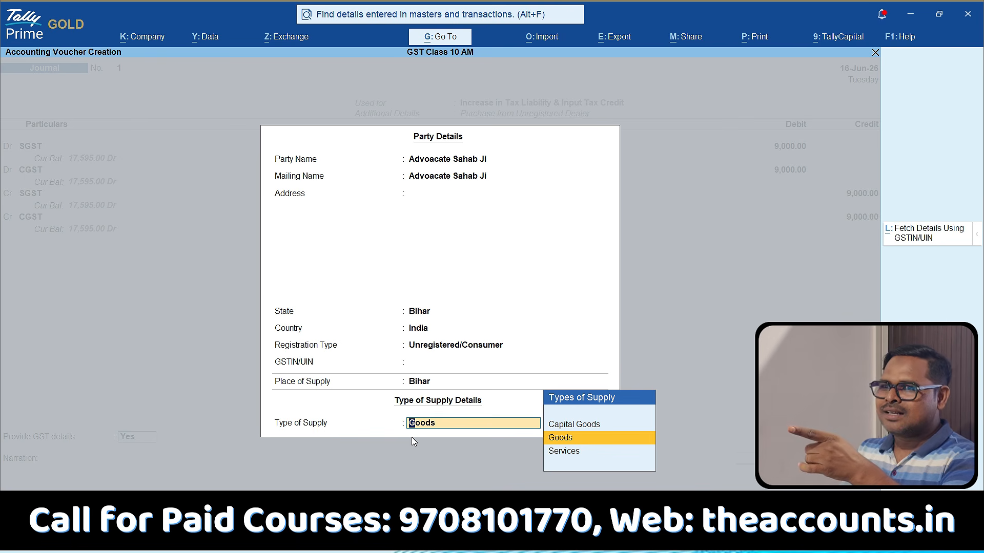
Set the type of supply to Services and save the journal voucher without a narration.
{"action": "key", "text": "Down"}
{"action": "key", "text": "Return"}
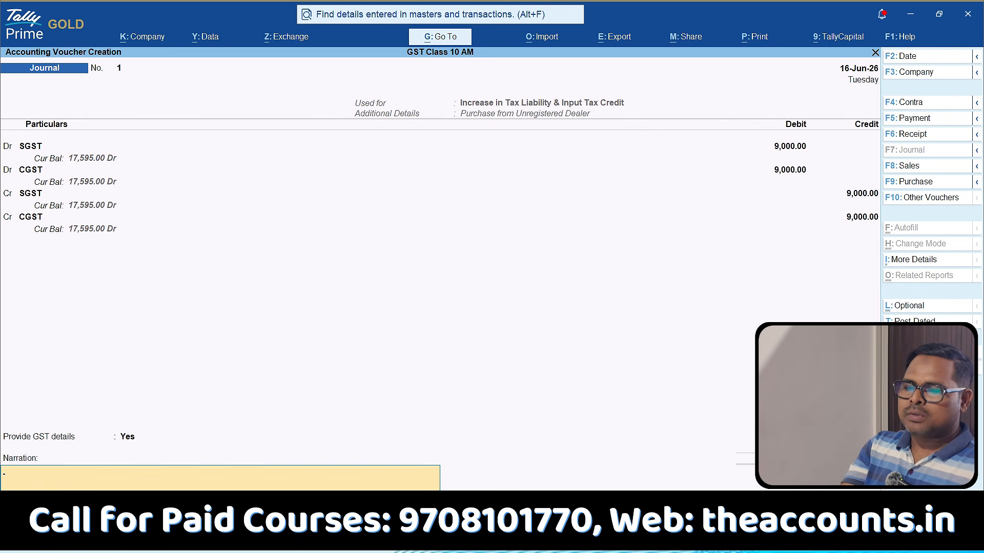
{"action": "key", "text": "Return"}
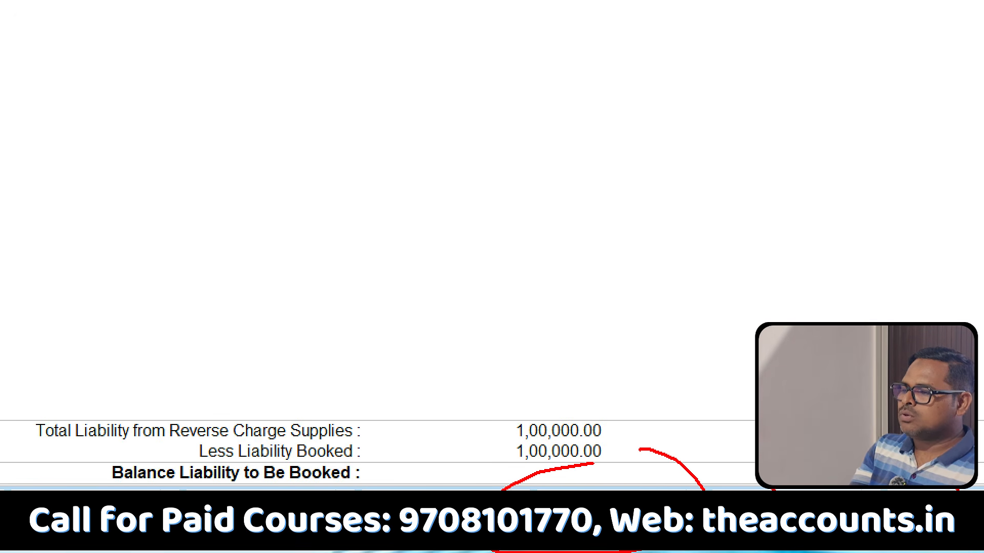
Examine the booked liability and input tax credit in the Reverse Charge Supplies report, and return to the Gateway of Tally.
{"action": "key", "text": "Escape"}
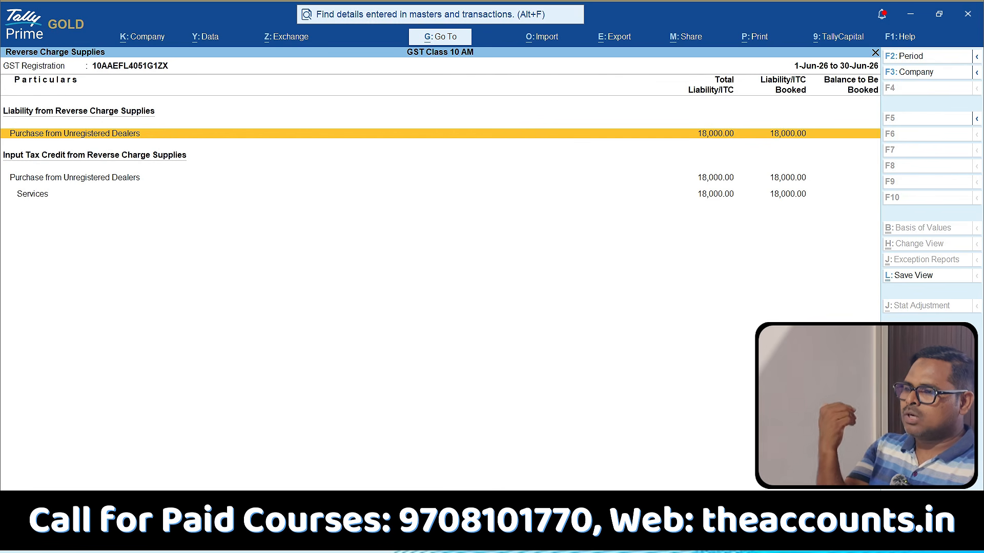
{"action": "key", "text": "ctrl"}
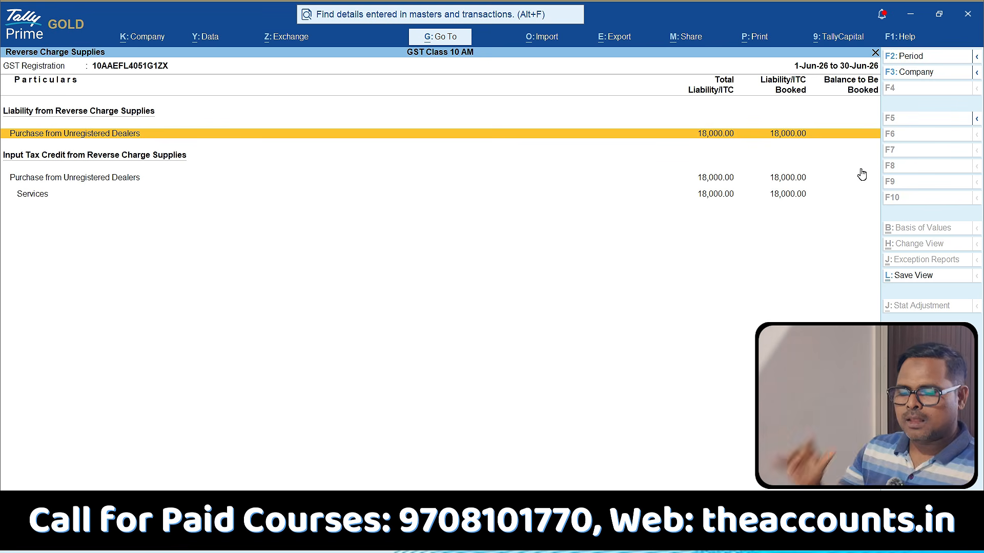
{"action": "key", "text": "Escape"}
{"action": "key", "text": "Escape"}
{"action": "key", "text": "Escape"}
{"action": "key", "text": "Escape"}
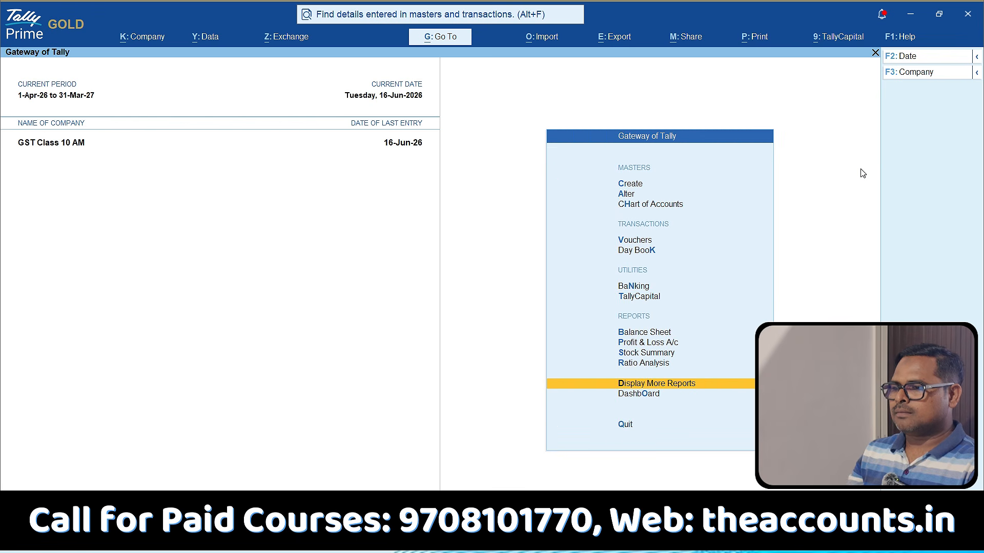
Open the SGST ledger from Duties & Taxes in the Balance Sheet and examine its June vouchers.
{"action": "key", "text": "b"}
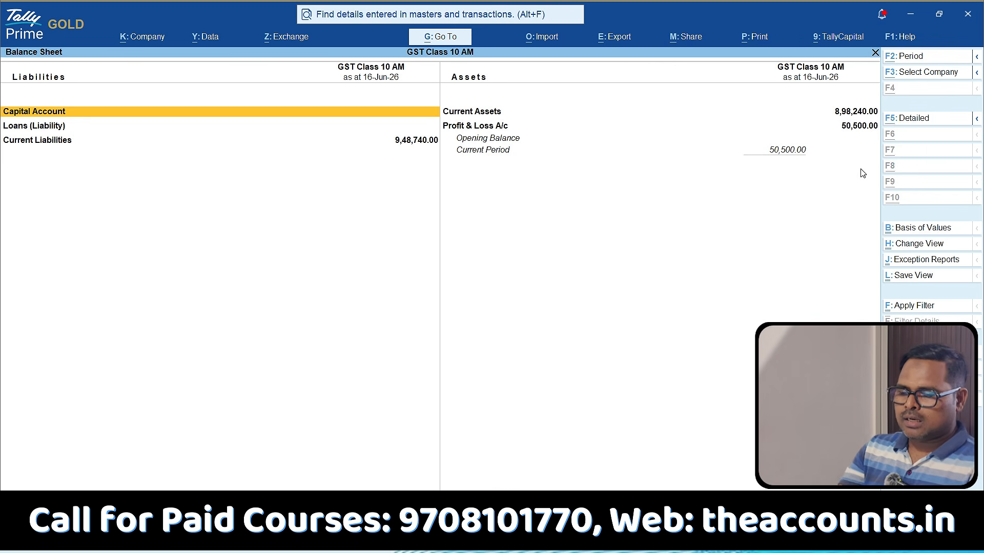
{"action": "key", "text": "Down"}
{"action": "key", "text": "Down"}
{"action": "key", "text": "Down"}
{"action": "key", "text": "Down"}
{"action": "key", "text": "Up"}
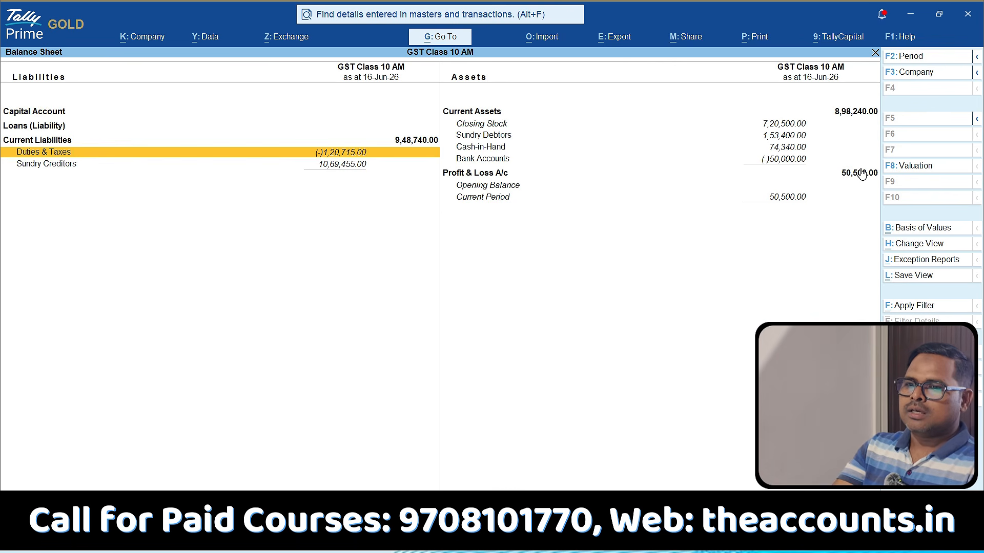
{"action": "key", "text": "Return"}
{"action": "key", "text": "Down"}
{"action": "key", "text": "Down"}
{"action": "key", "text": "Return"}
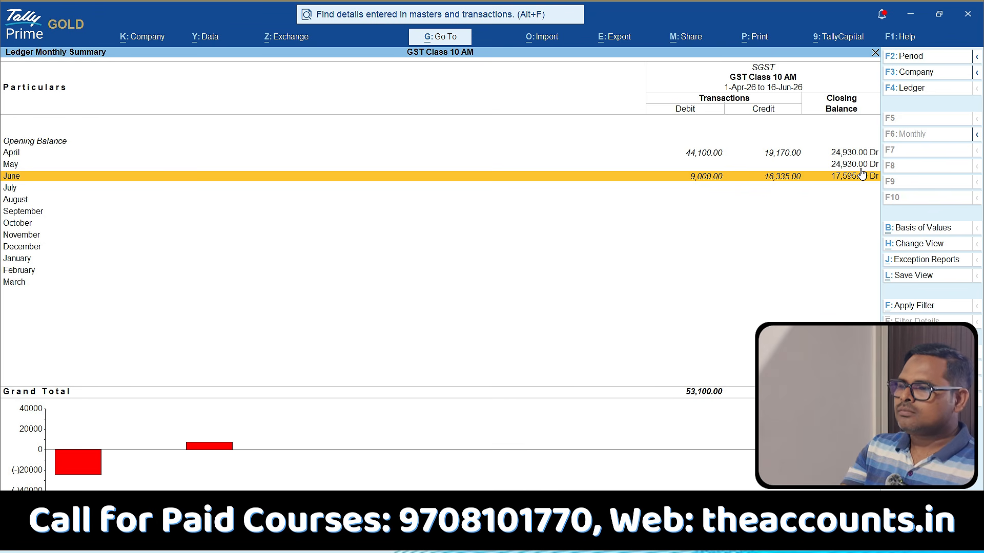
{"action": "key", "text": "Return"}
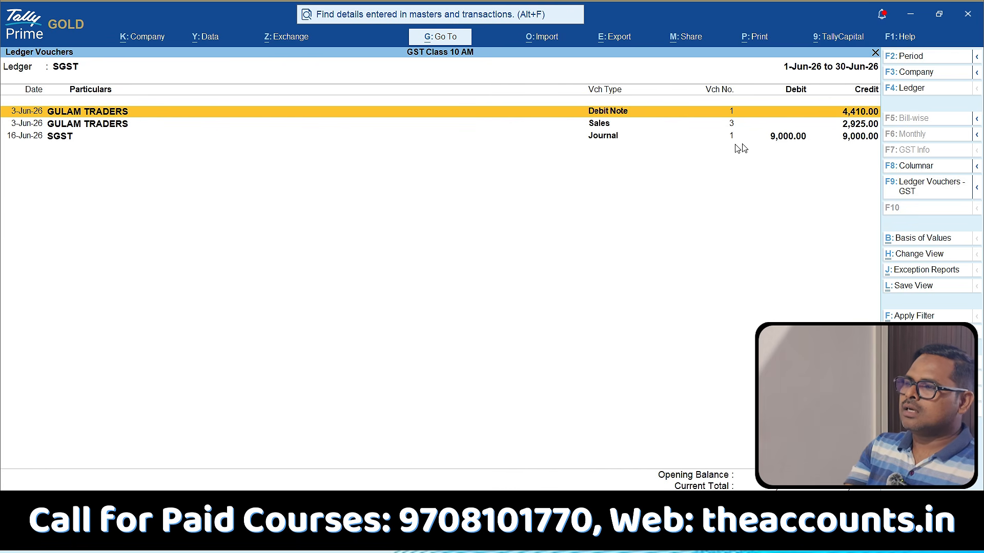
{"action": "key", "text": "ctrl"}
{"action": "mouse_move", "coordinate": [812, 122]}
{"action": "left_mouse_down"}
{"action": "mouse_move", "coordinate": [813, 152]}
{"action": "mouse_move", "coordinate": [807, 100]}
{"action": "left_mouse_up"}
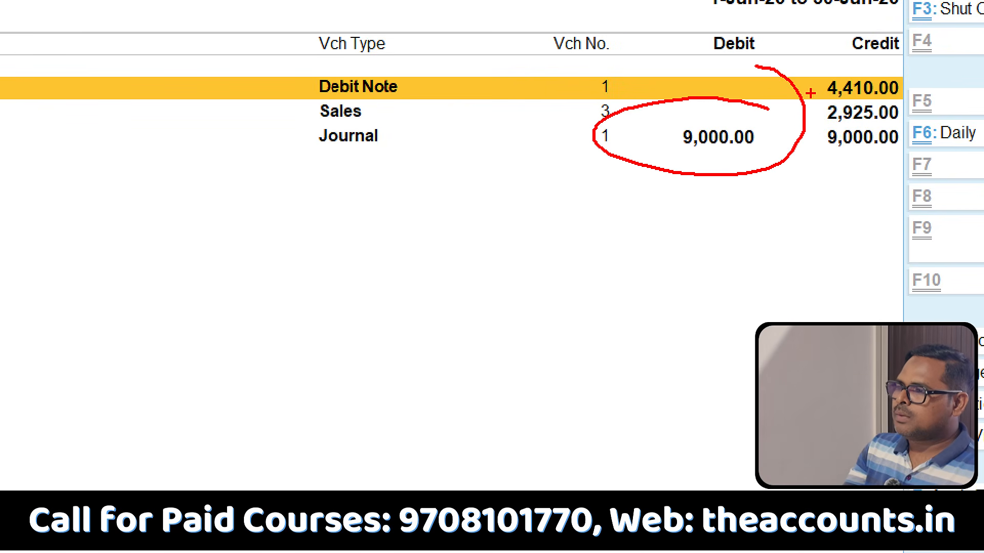
{"action": "mouse_move", "coordinate": [891, 108]}
{"action": "left_mouse_down"}
{"action": "mouse_move", "coordinate": [792, 169]}
{"action": "mouse_move", "coordinate": [771, 93]}
{"action": "left_mouse_up"}
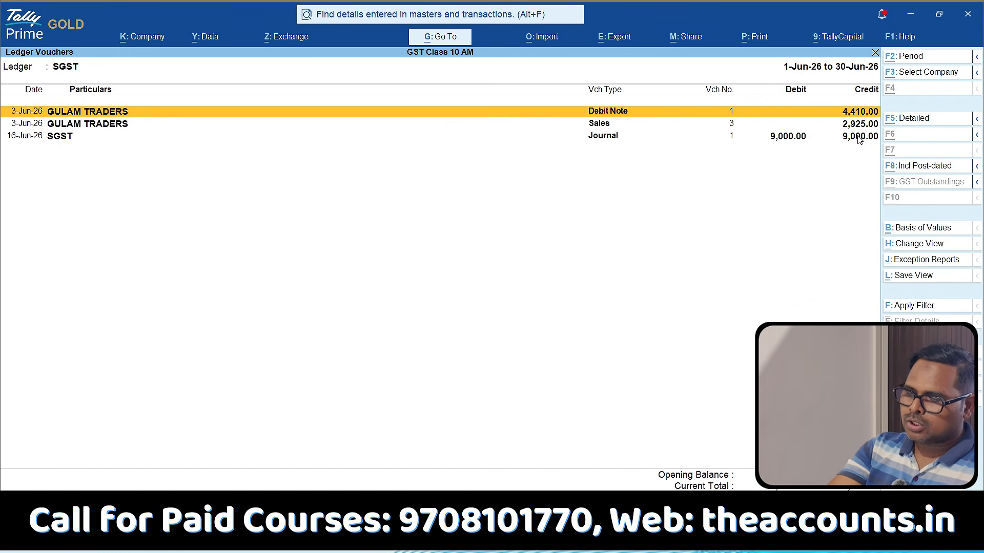
Add a payment voucher from the ledger report and date it 30-Jun-26.
{"action": "key", "text": "alt+a"}
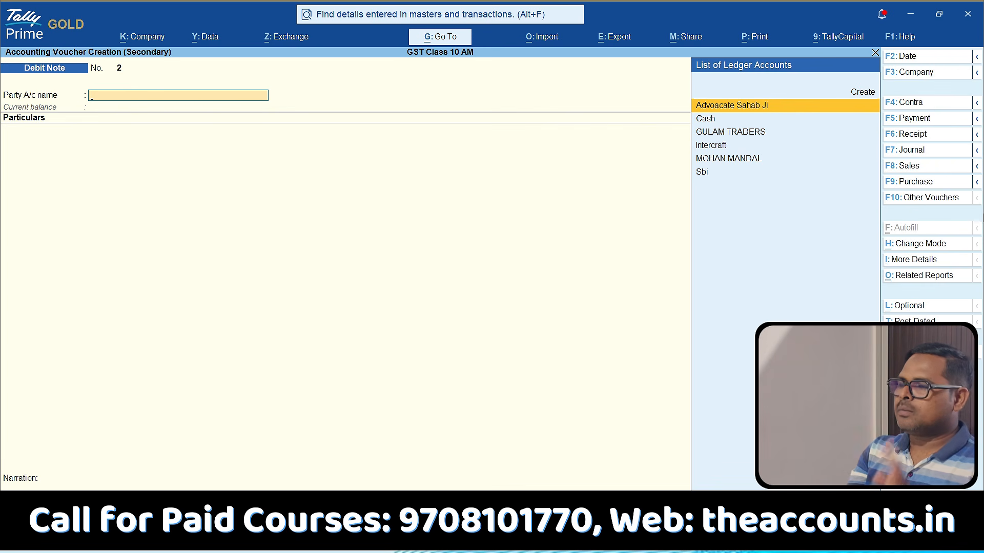
{"action": "left_click", "coordinate": [913, 121]}
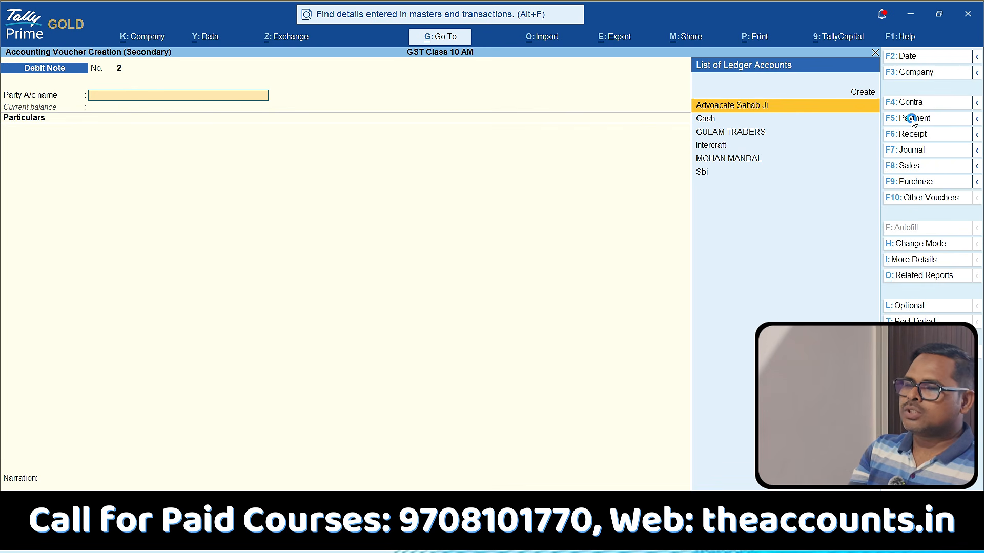
{"action": "left_click", "coordinate": [942, 56]}
{"action": "type", "text": "30-6"}
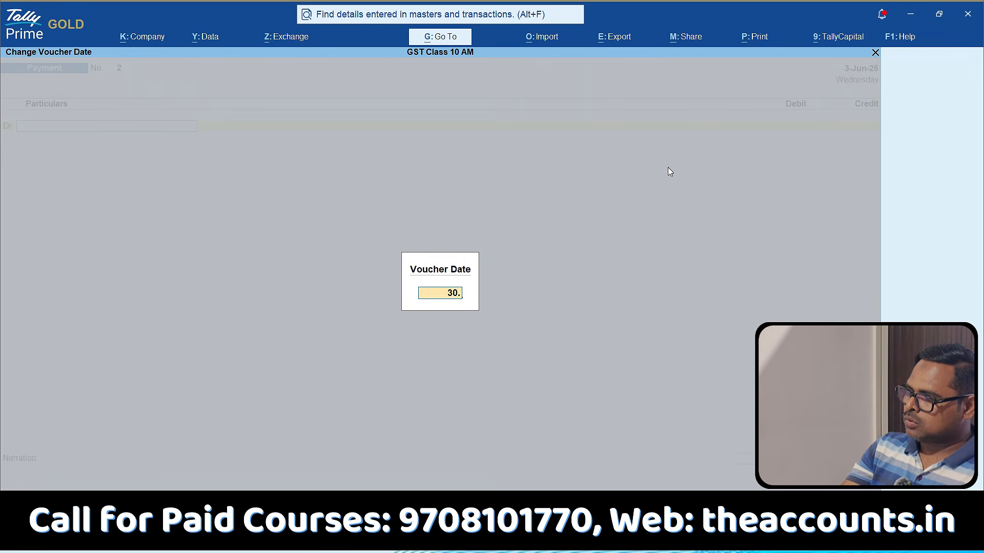
{"action": "key", "text": "Return"}
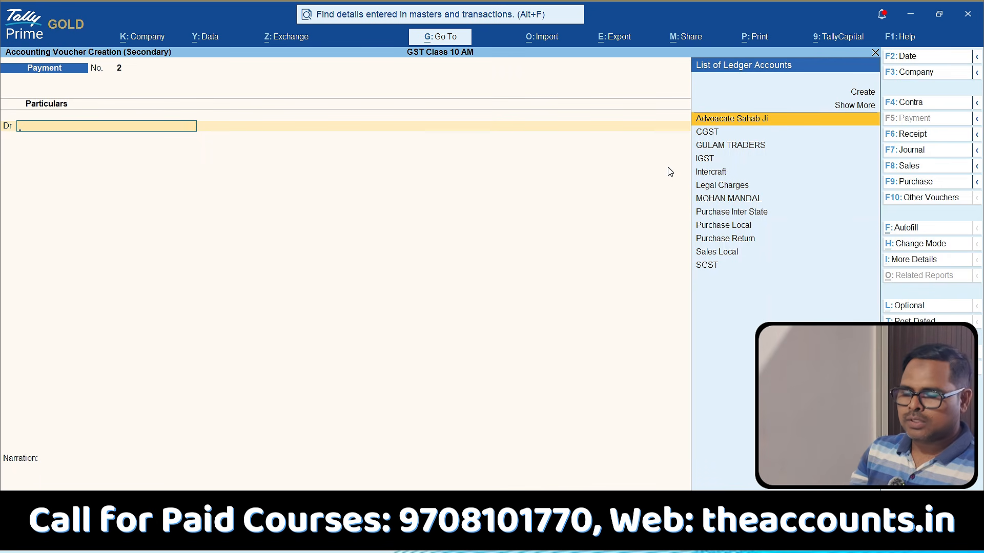
Debit the SGST and CGST ledgers with 9,000 each in the payment voucher.
{"action": "type", "text": "sg"}
{"action": "key", "text": "Return"}
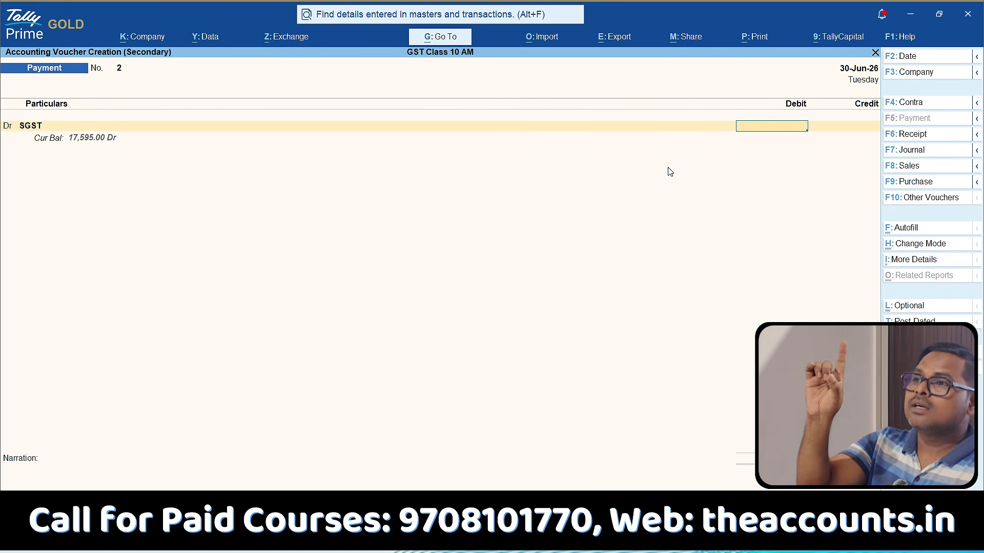
{"action": "type", "text": "9000"}
{"action": "key", "text": "Return"}
{"action": "type", "text": "d"}
{"action": "key", "text": "Return"}
{"action": "type", "text": "cgst"}
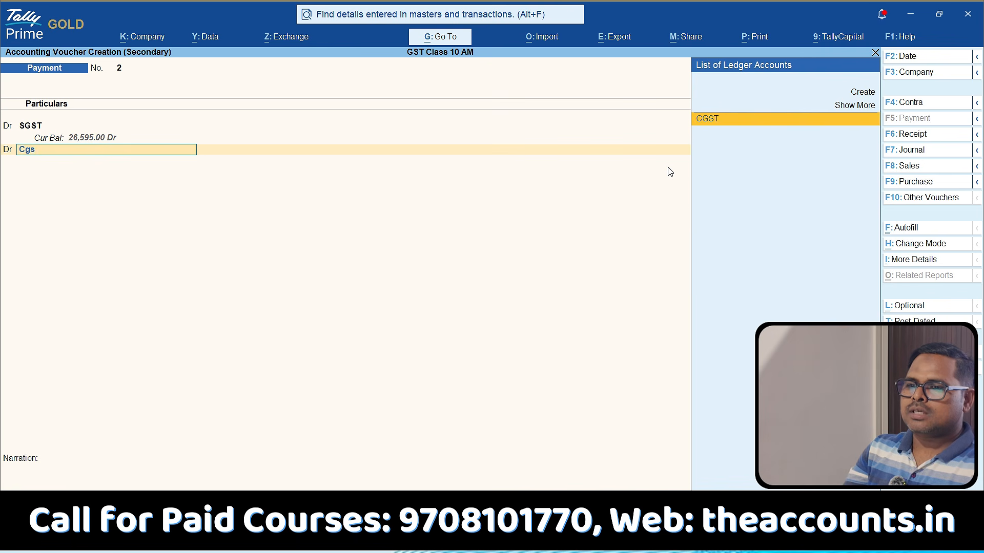
{"action": "key", "text": "Return"}
{"action": "type", "text": "9000"}
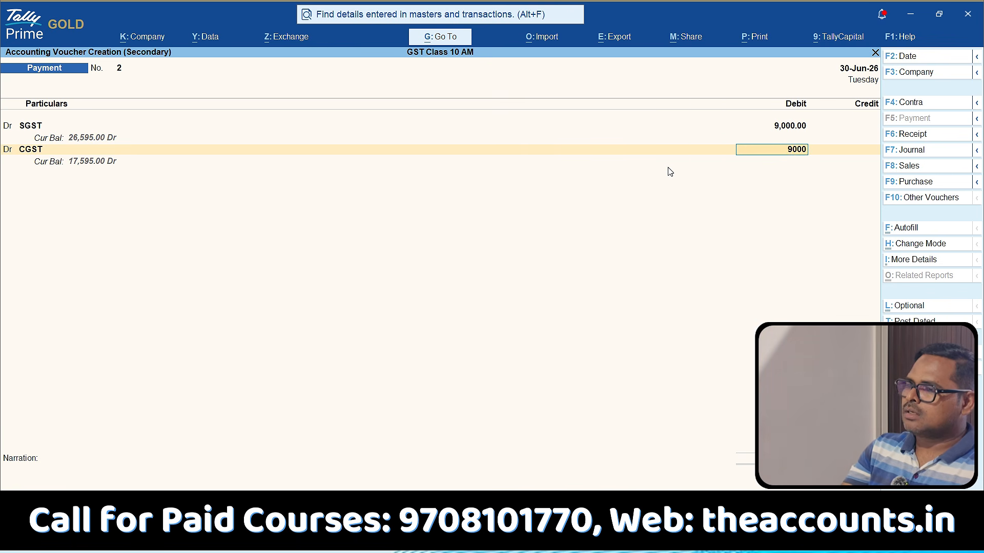
{"action": "key", "text": "Return"}
{"action": "key", "text": "Return"}
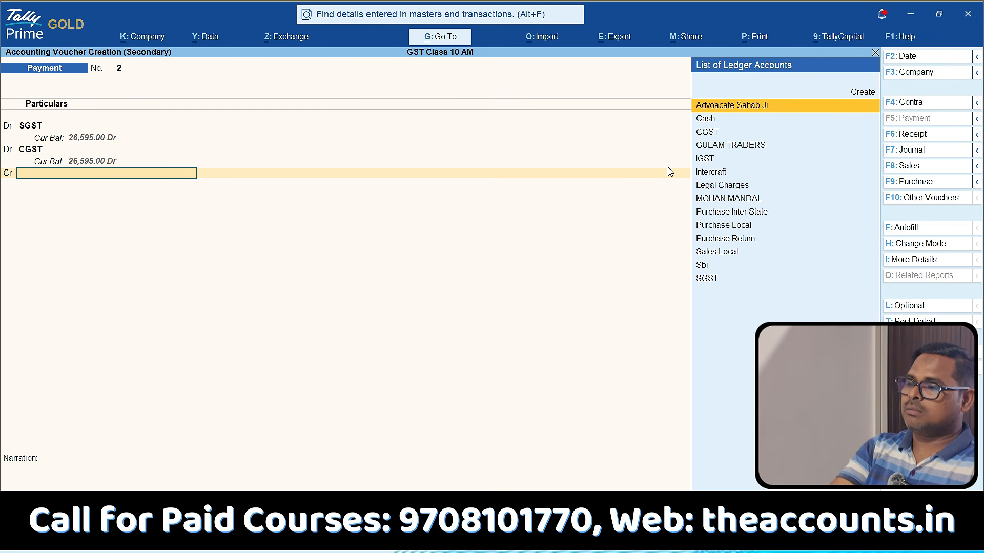
Credit the Sbi ledger with 18,000, save the payment voucher without a narration, and select its entry among the SGST ledger vouchers.
{"action": "type", "text": "b"}
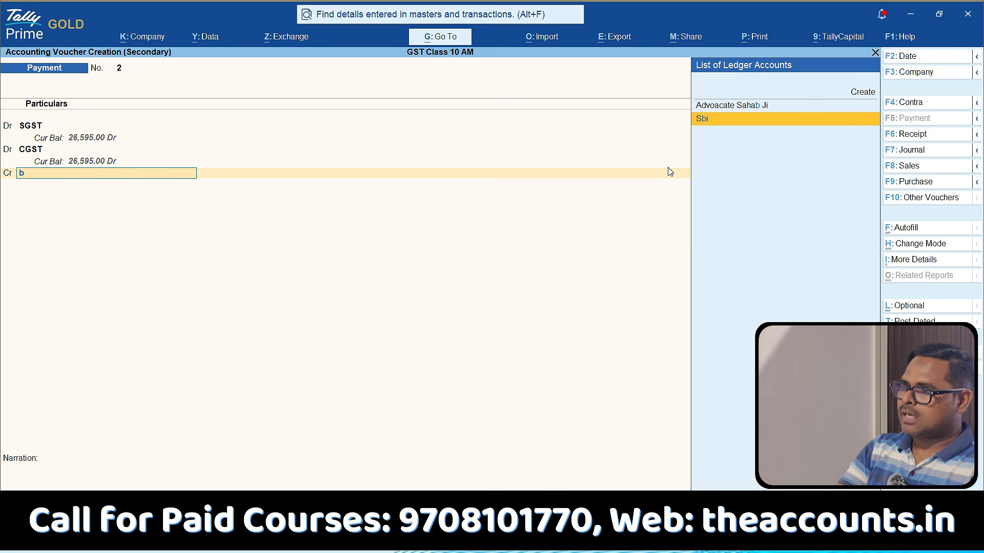
{"action": "key", "text": "Return"}
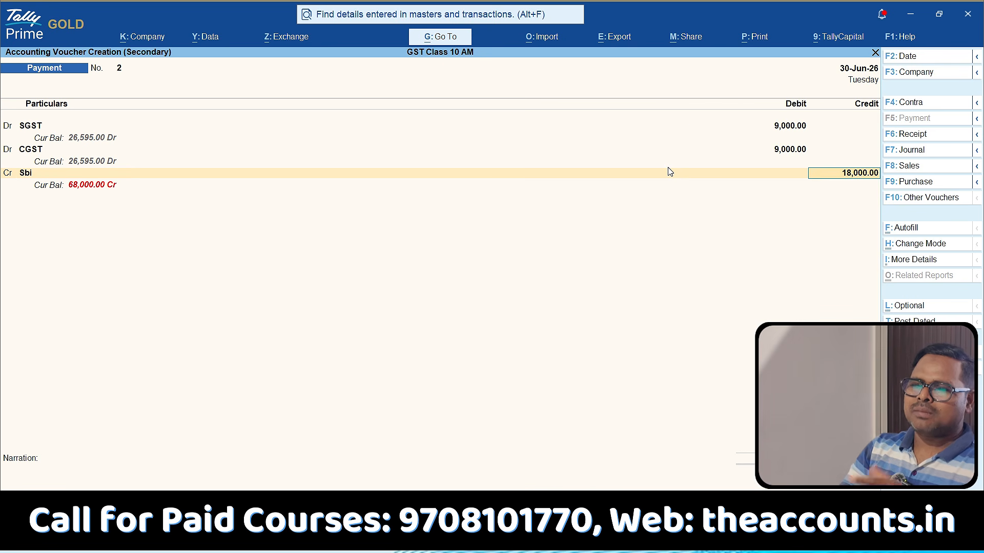
{"action": "key", "text": "ctrl"}
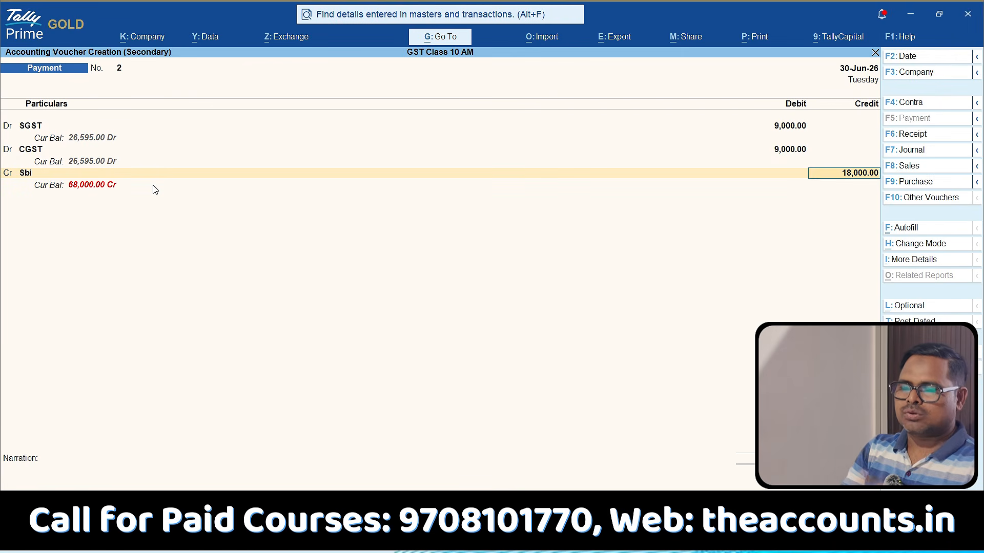
{"action": "key", "text": "Return"}
{"action": "key", "text": "Return"}
{"action": "key", "text": "Return"}
{"action": "key", "text": "Return"}
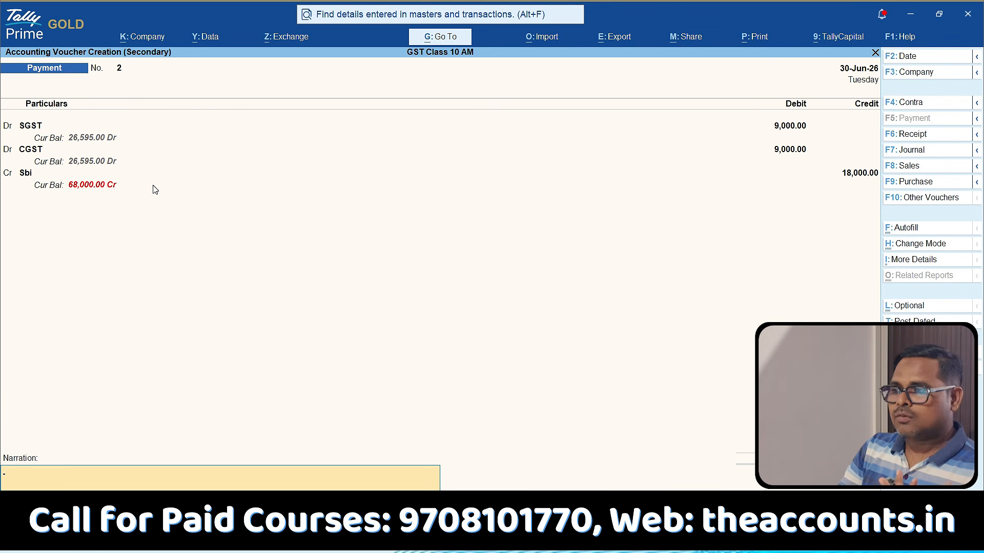
{"action": "key", "text": "Return"}
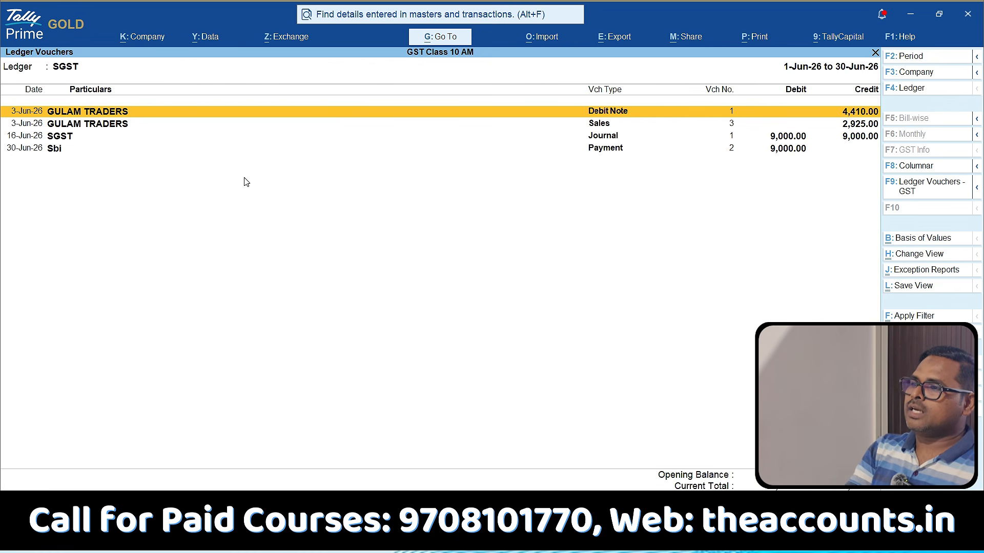
{"action": "left_click", "coordinate": [795, 153]}
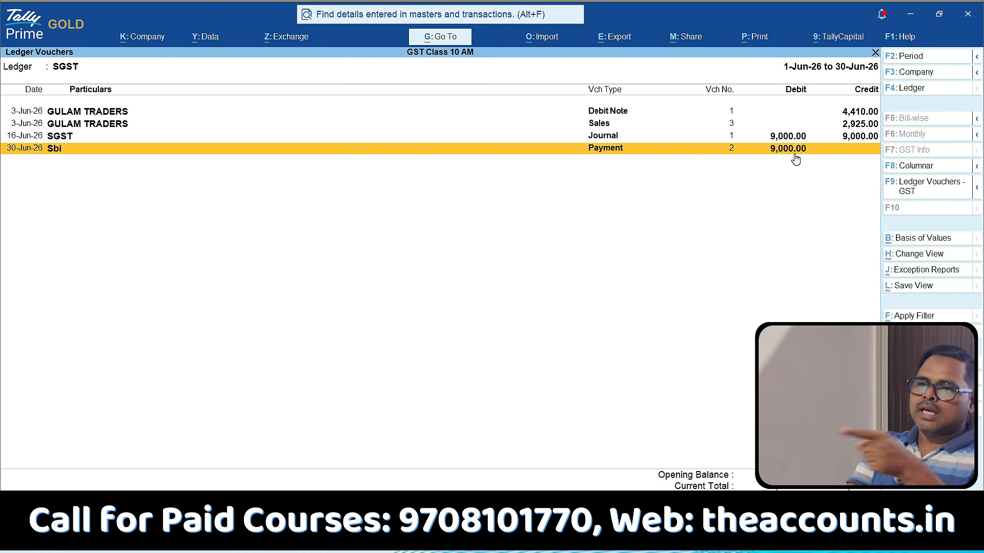